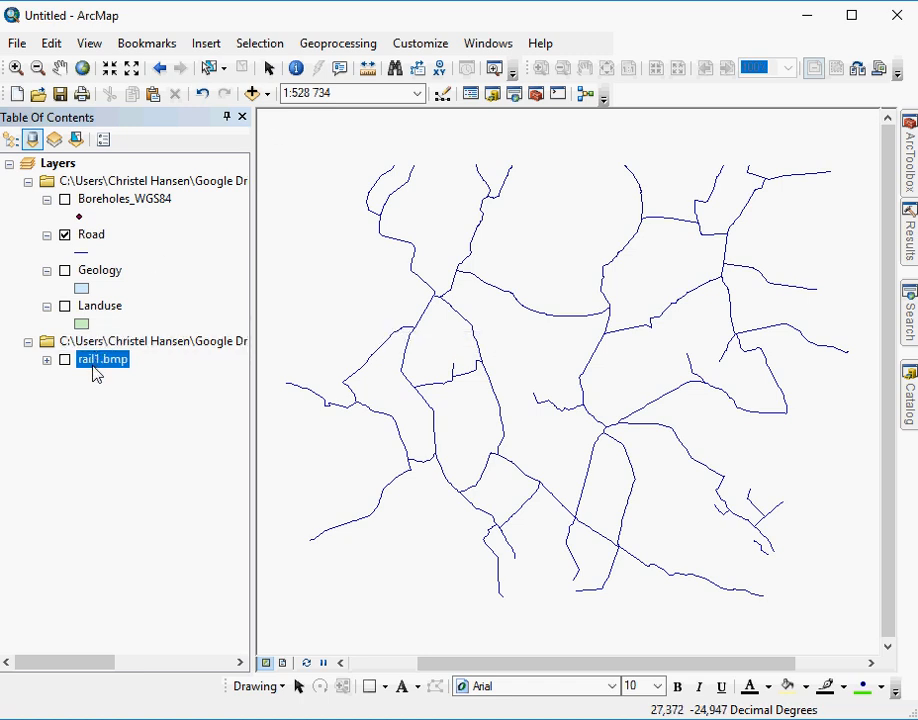
- Turn on the rail1.bmp raster layer so it displays beneath the roads
left_click_drag(93, 367, 64, 361)
left_click(64, 361)
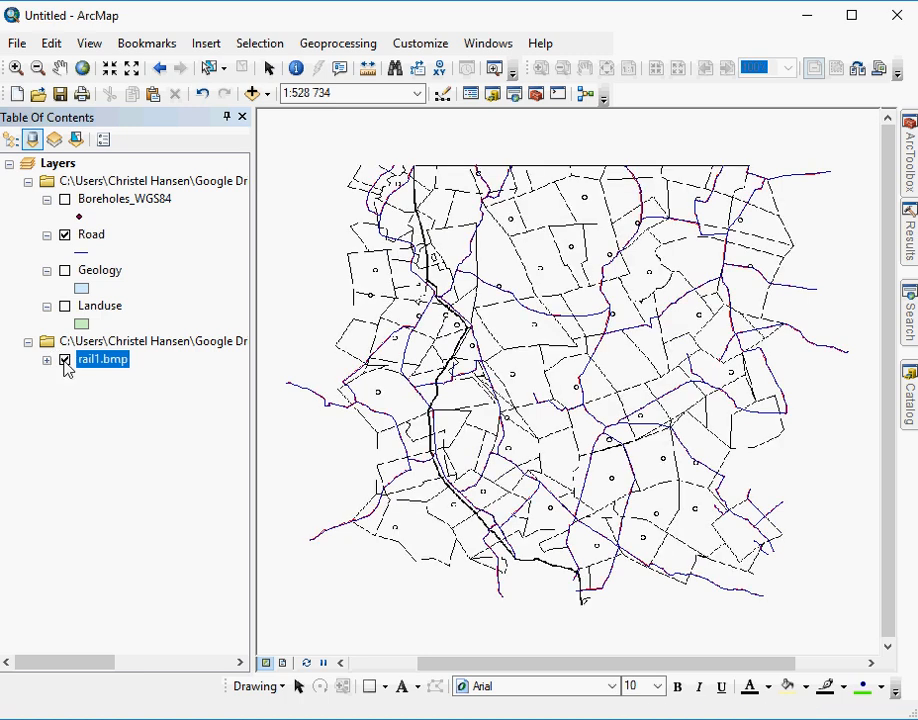
- Add rail1.bmp from the Practical_1_Data folder again and remove the duplicate raster layer
left_click(254, 96)
left_click(428, 390)
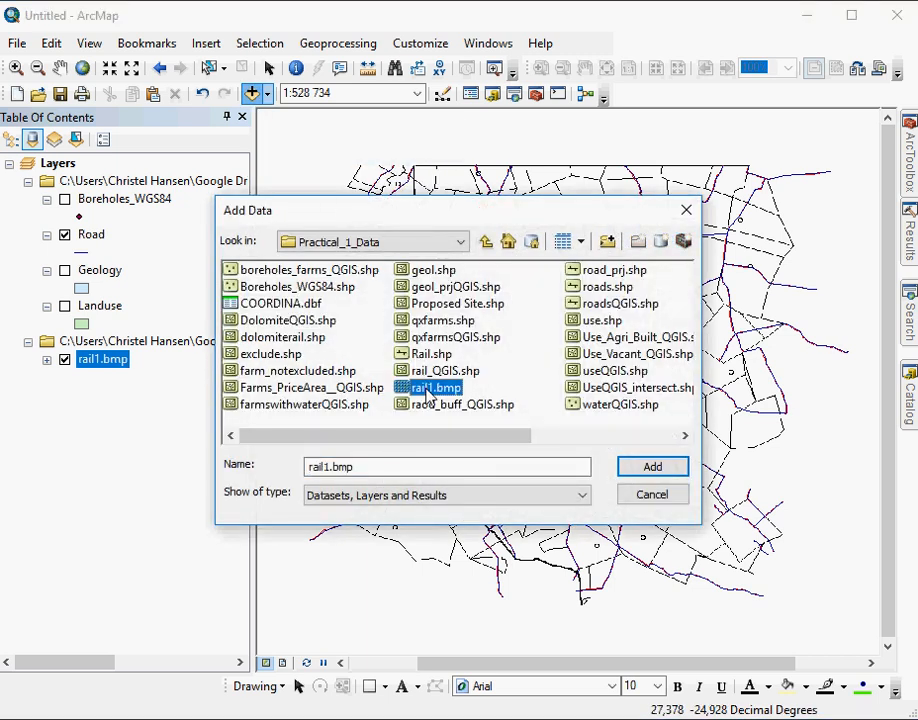
left_click(651, 467)
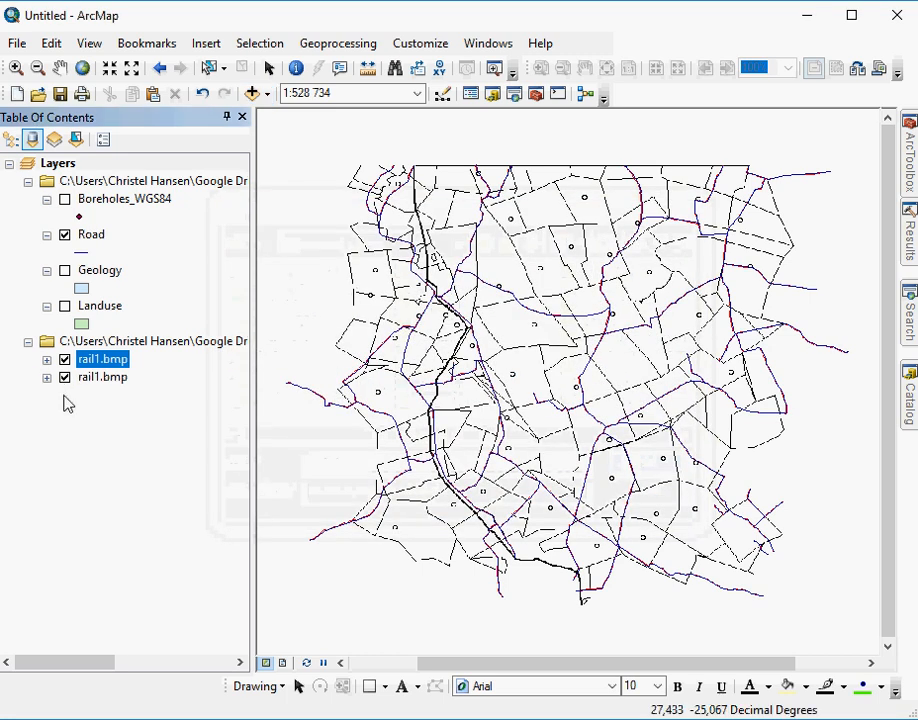
right_click(110, 387)
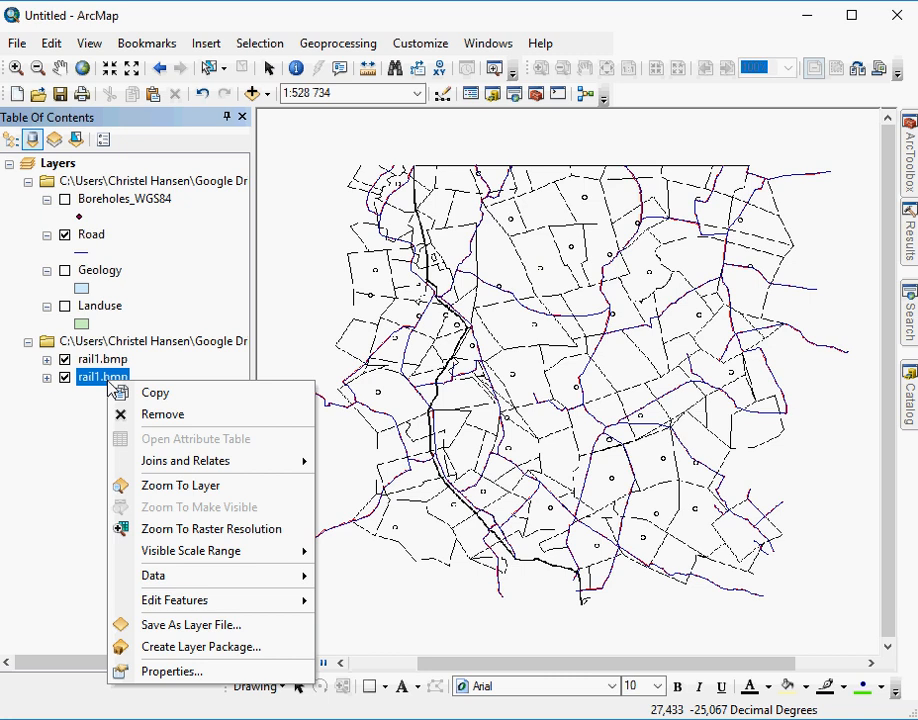
left_click(164, 418)
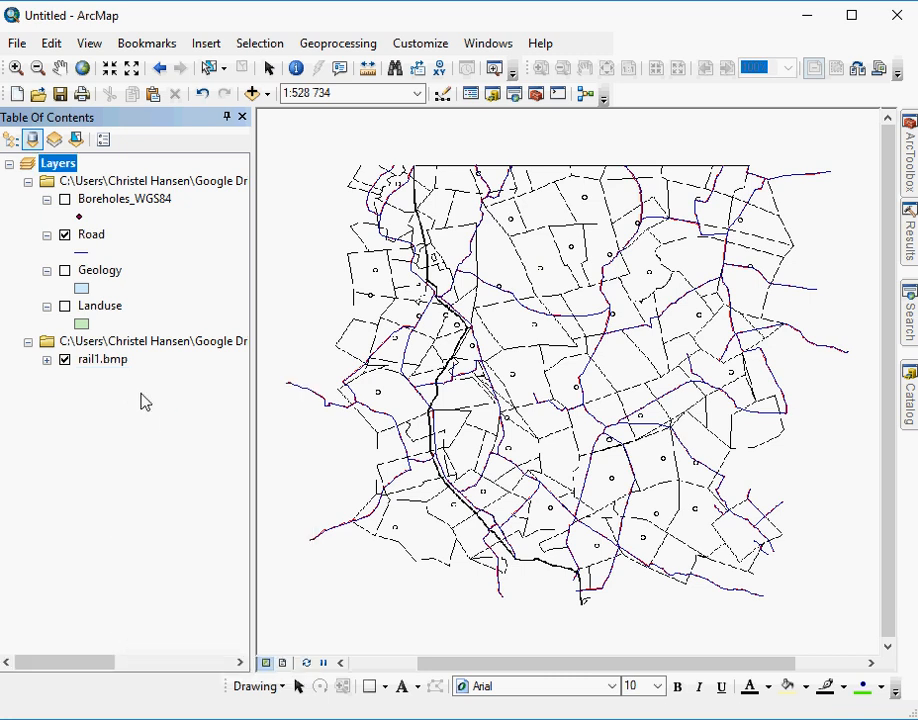
- Hide the Road layer so only the rail1.bmp scan is displayed
left_click(65, 236)
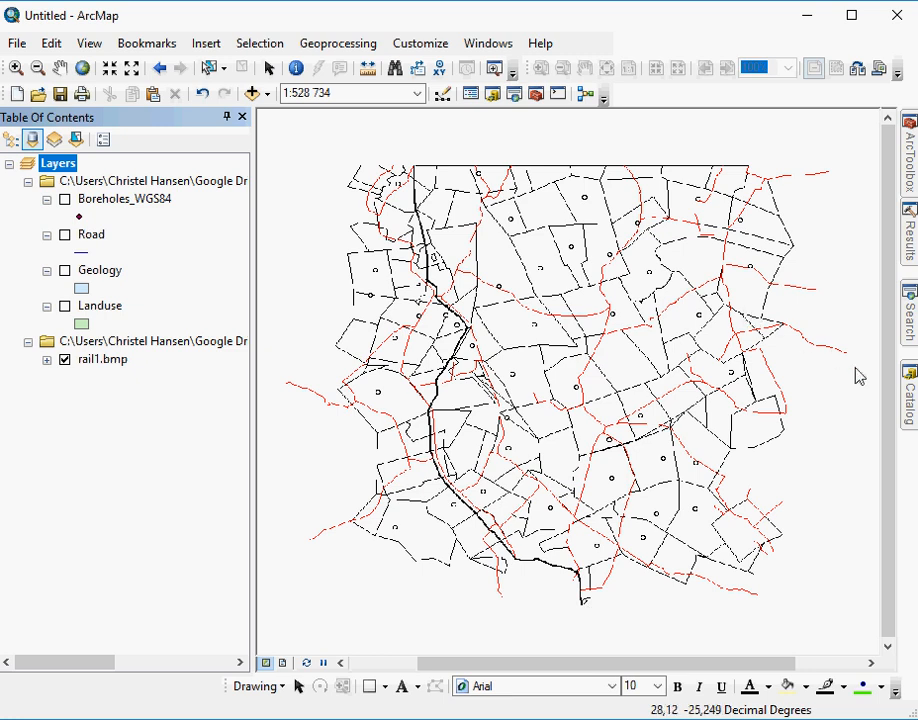
- Start the Create Feature Class tool from Data Management Tools and set the feature class location to the Practical_1_Data folder
mouse_move(912, 195)
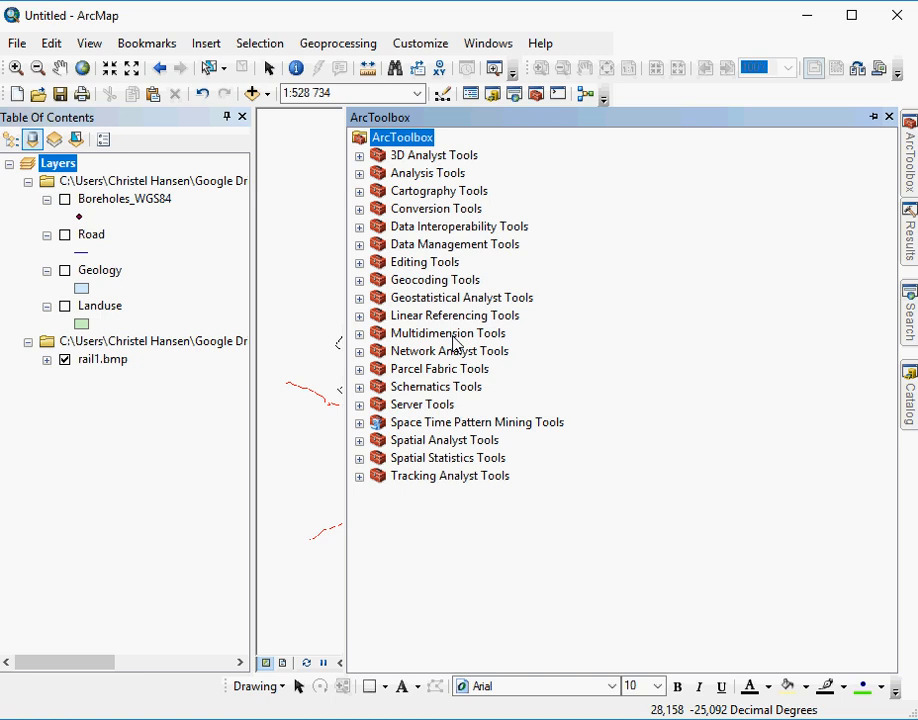
left_click(359, 245)
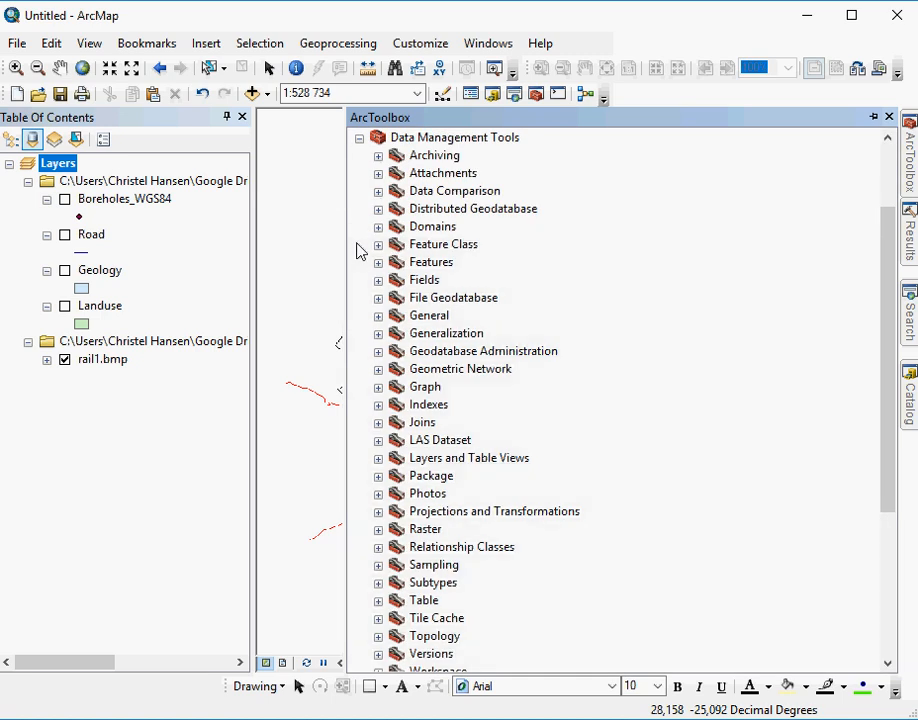
left_click(378, 245)
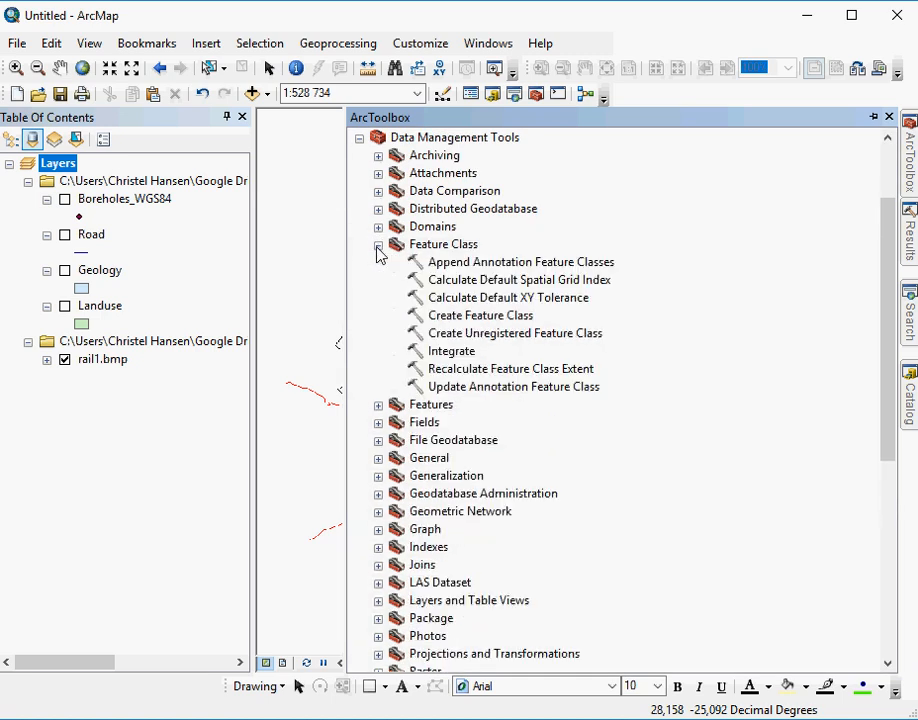
double_click(511, 318)
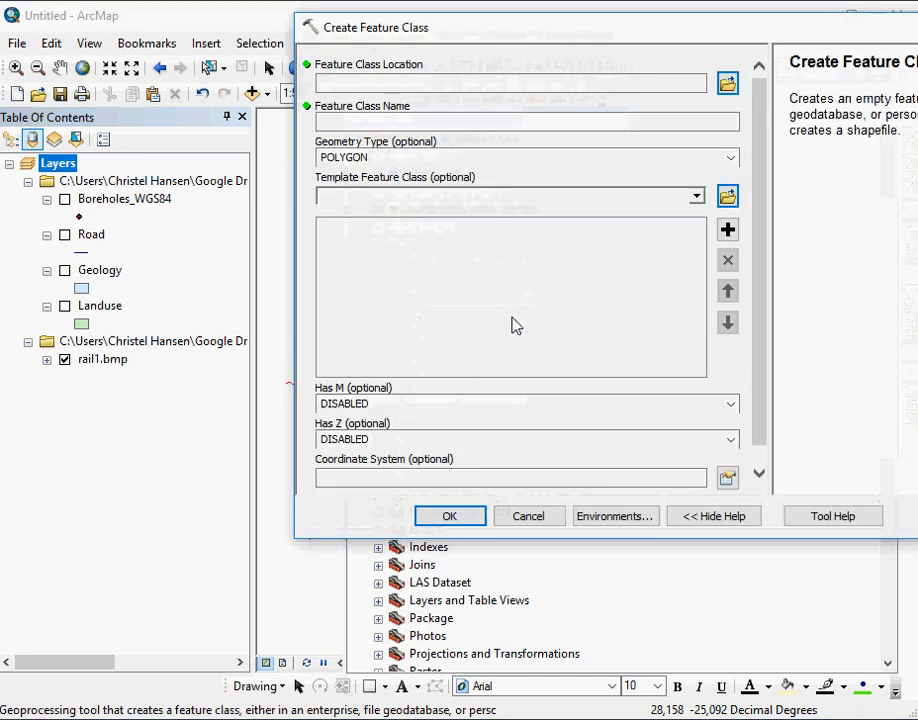
left_click(727, 83)
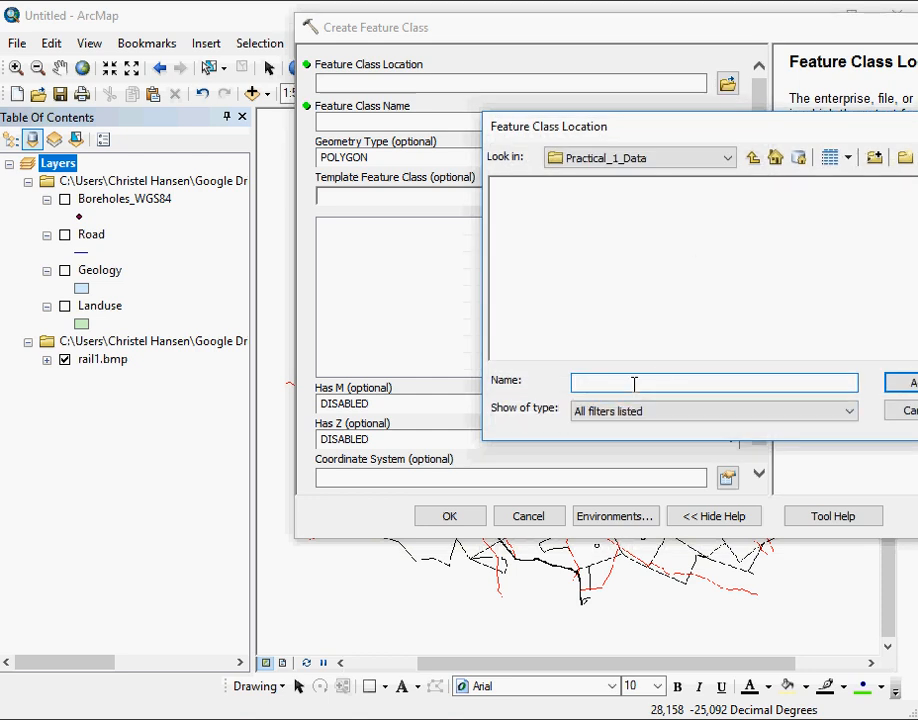
left_click(612, 416)
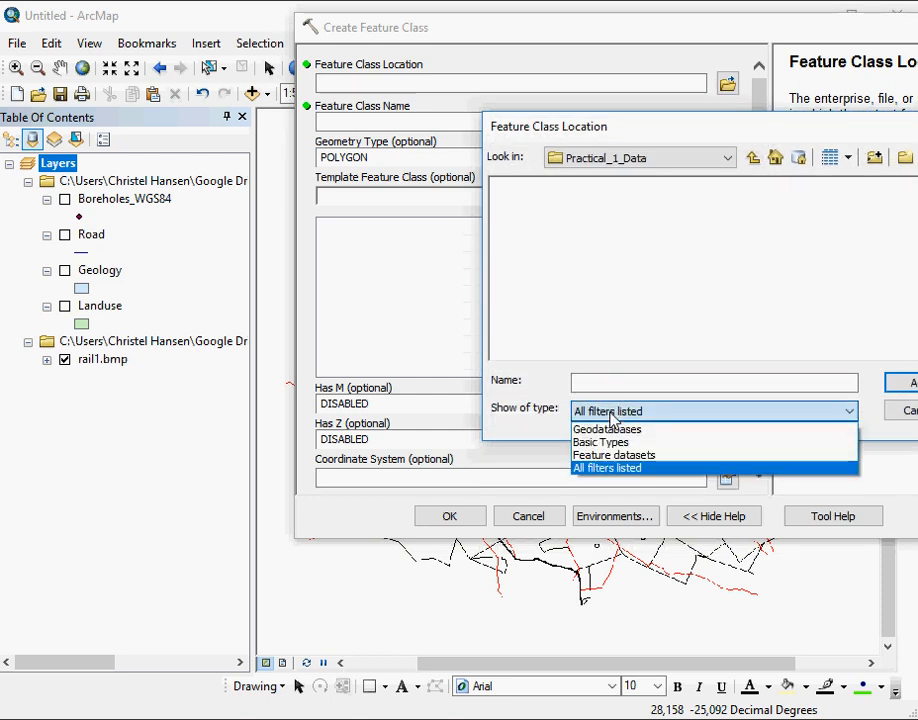
left_click(606, 416)
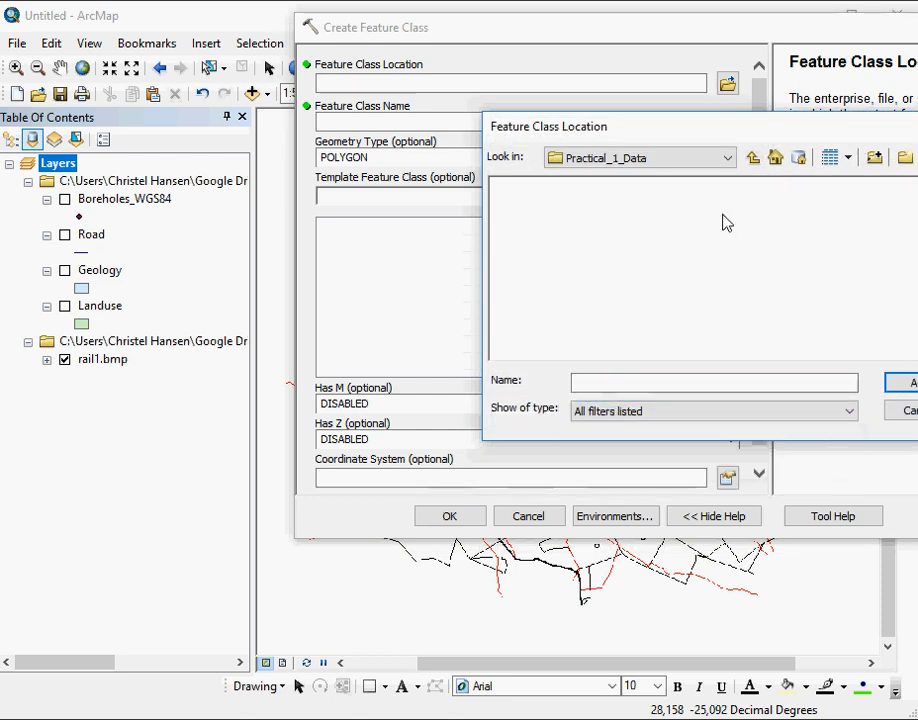
left_click(754, 156)
double_click(578, 188)
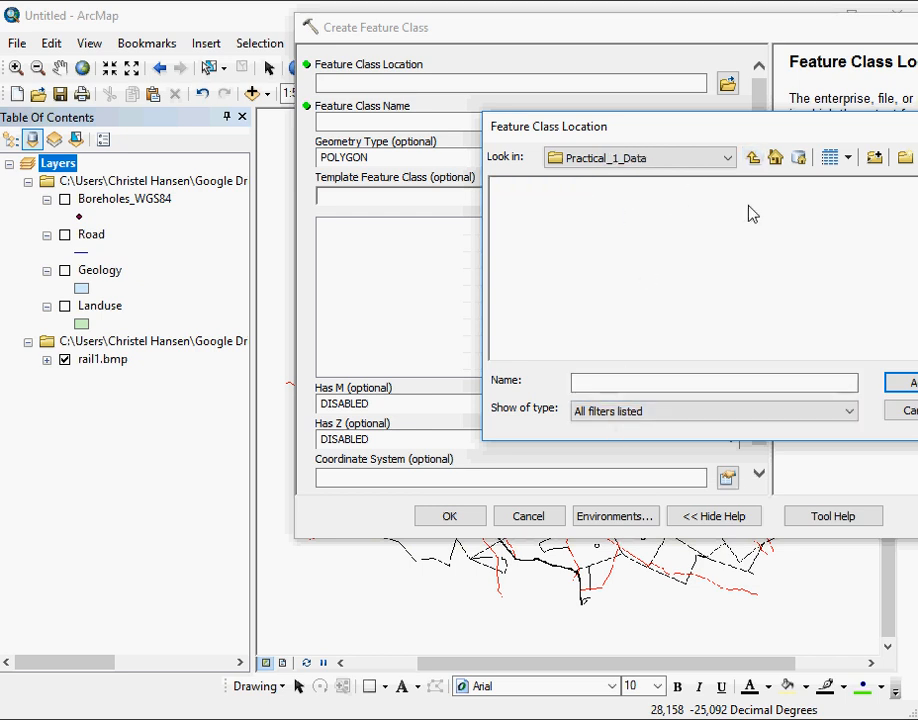
left_click(753, 158)
left_click(556, 187)
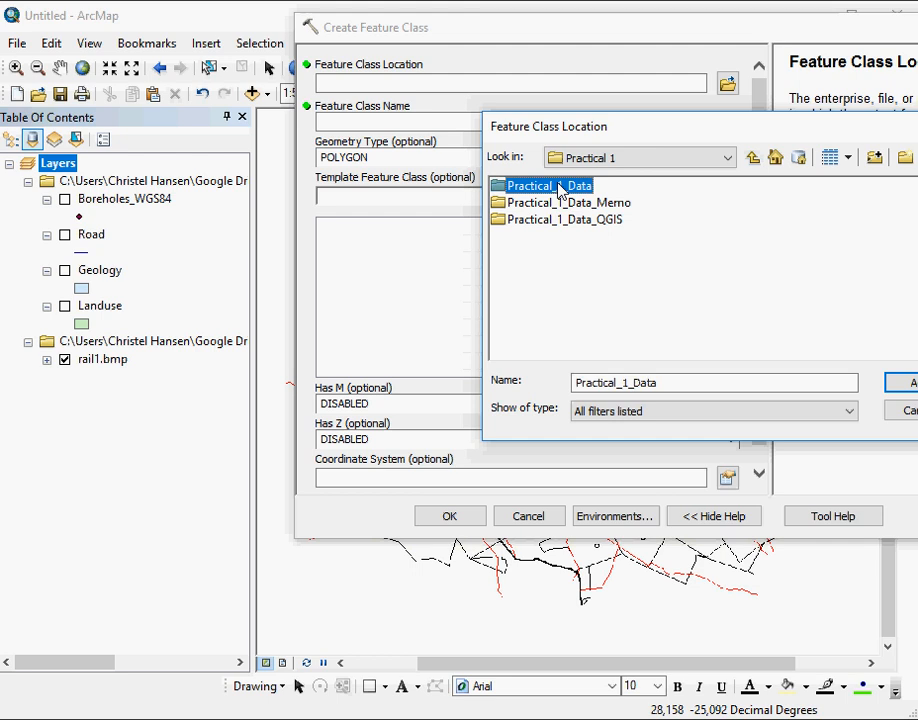
left_click(904, 383)
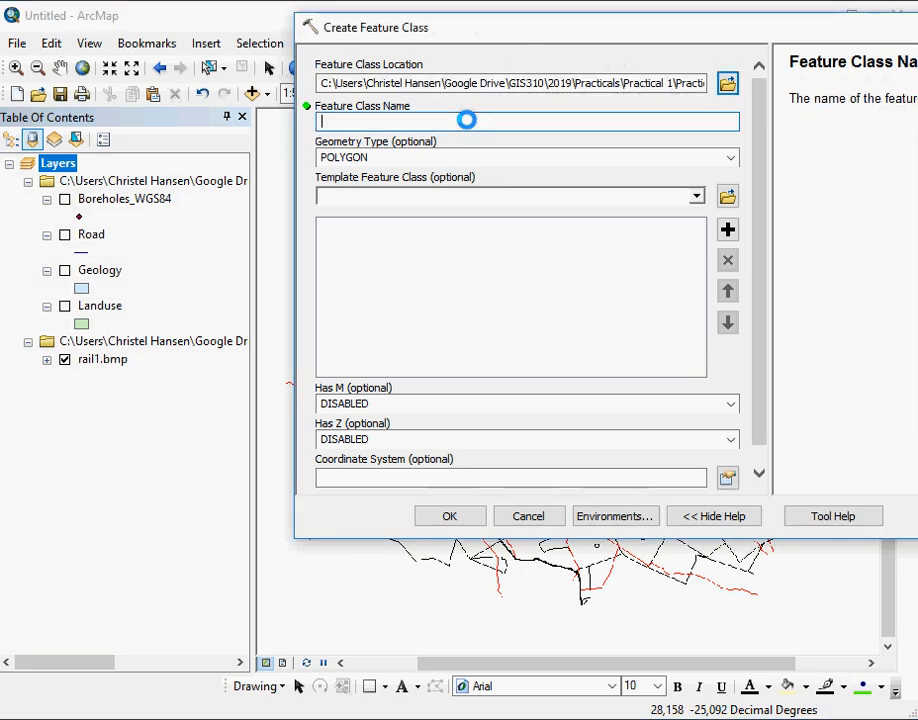
- Enter Rail as the feature class name and set the geometry type to POLYLINE
type("RAil")
key("BackSpace")
key("BackSpace")
key("BackSpace")
type("ail")
left_click(486, 162)
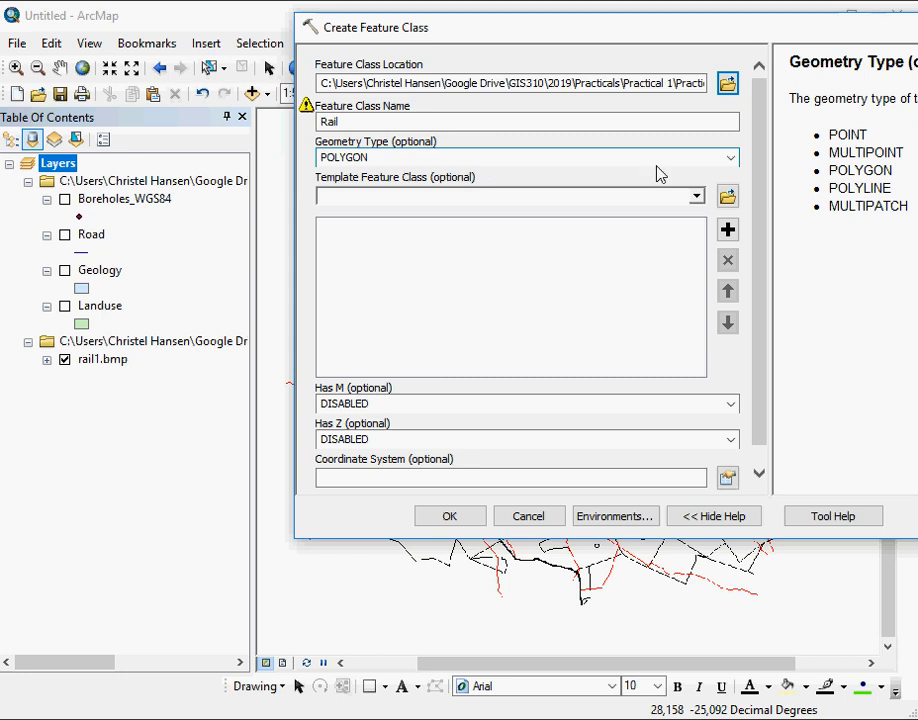
left_click(731, 161)
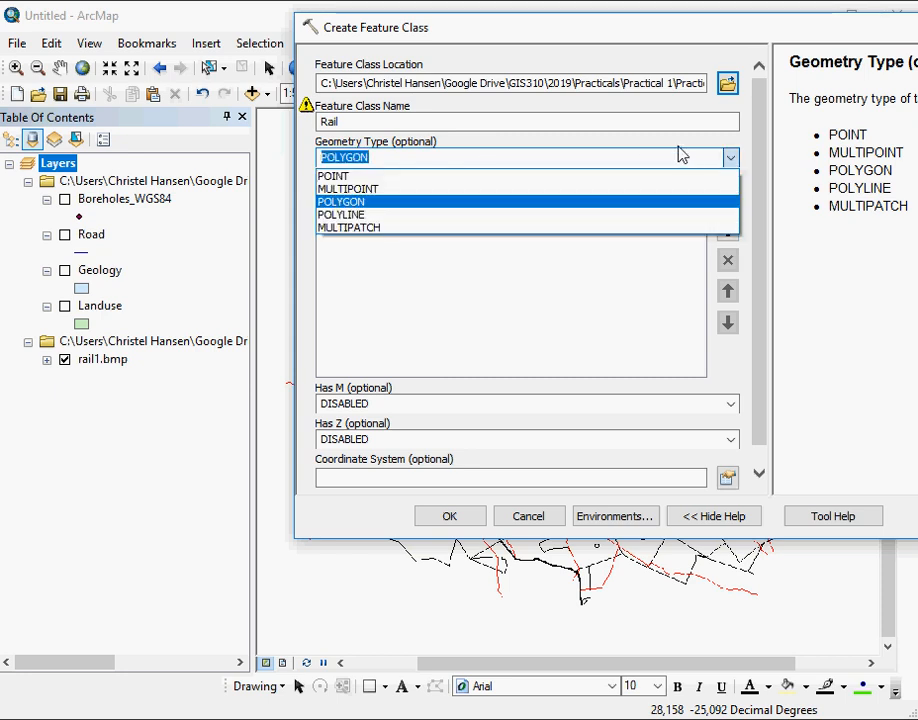
left_click(470, 228)
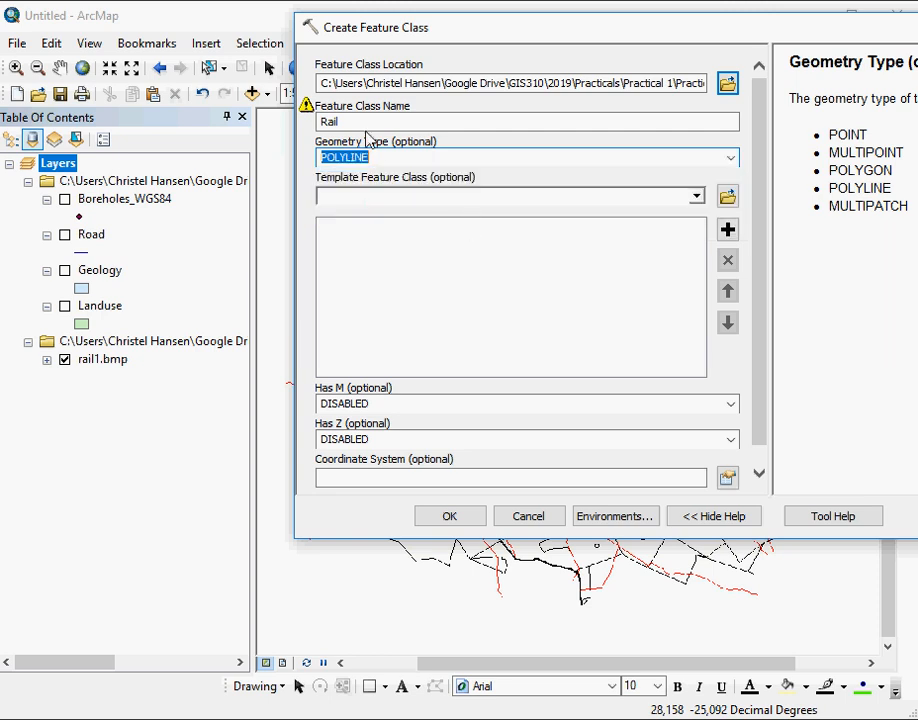
- Read the warning on the feature class name and change the name to Railway
left_click(354, 122)
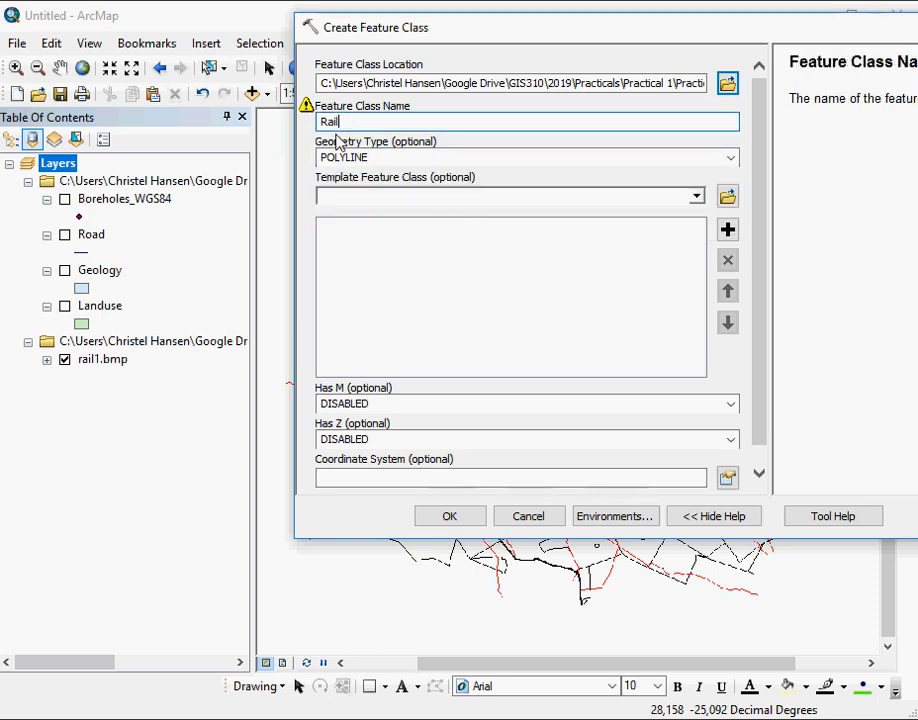
left_click(307, 110)
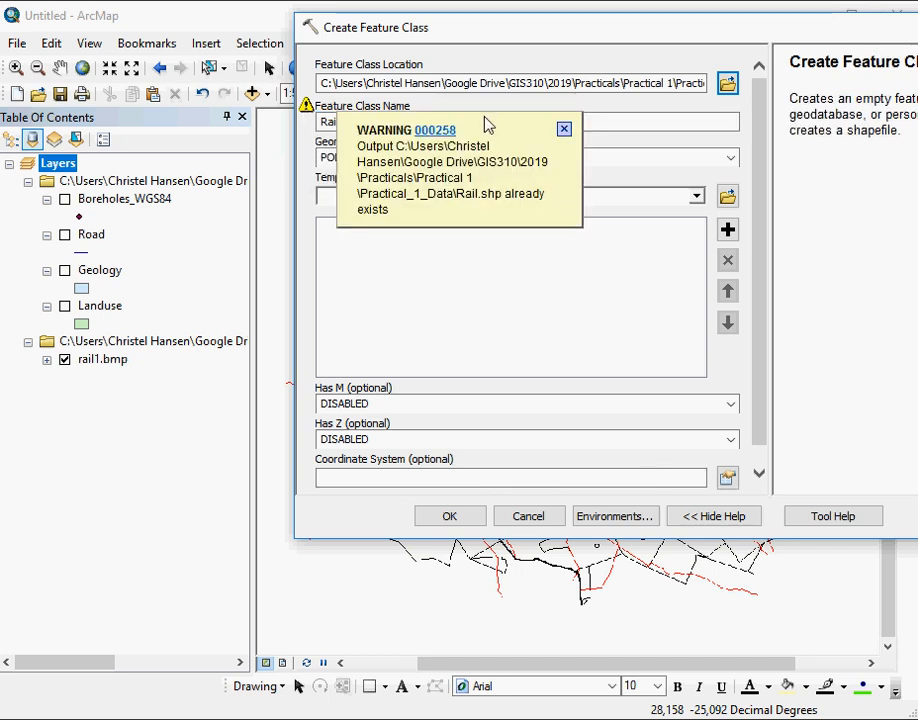
left_click(564, 129)
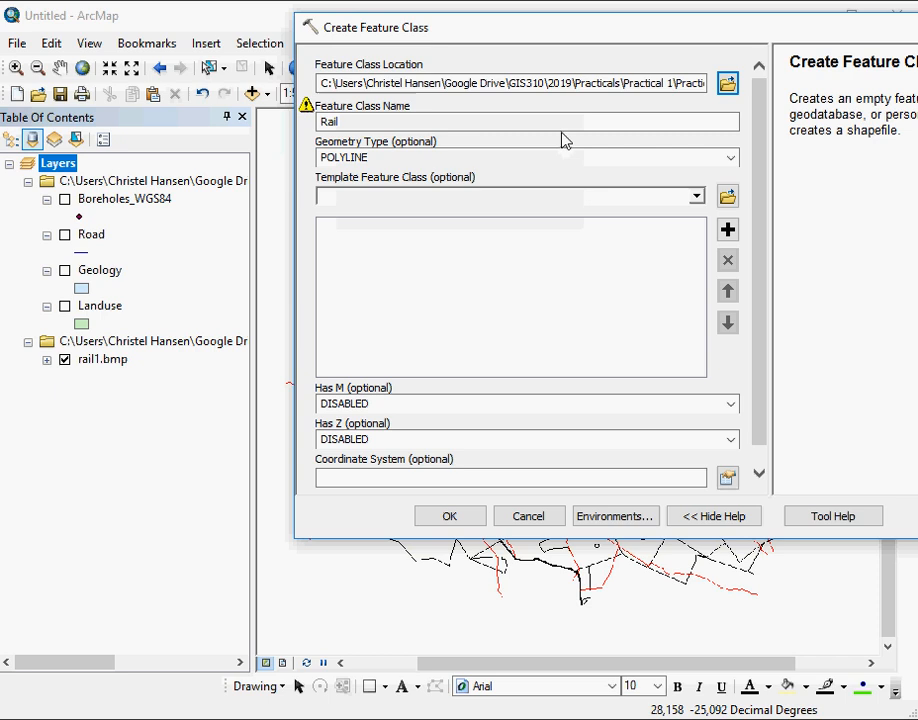
left_click(375, 121)
type("wy")
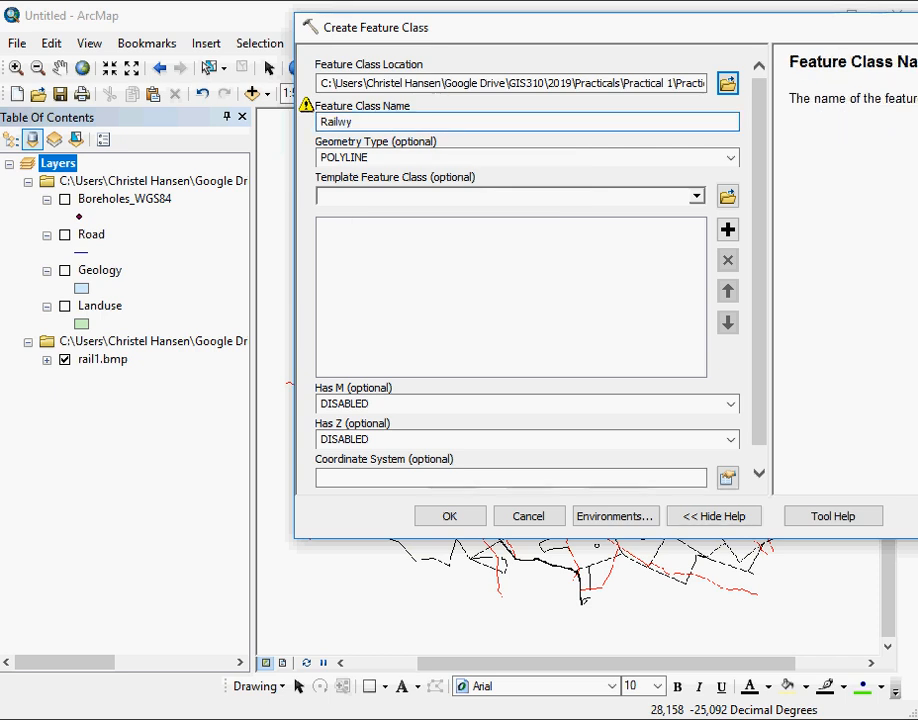
key("BackSpace")
type("ay")
key("Return")
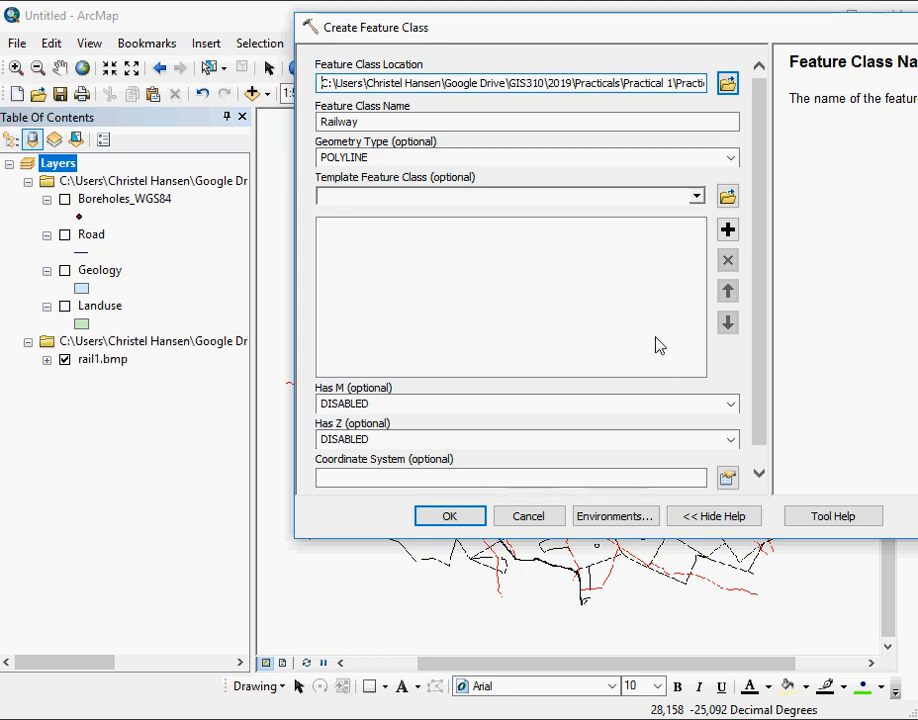
- Assign the WGS 1984 coordinate system from the favorites and create the Railway feature class
left_click(759, 475)
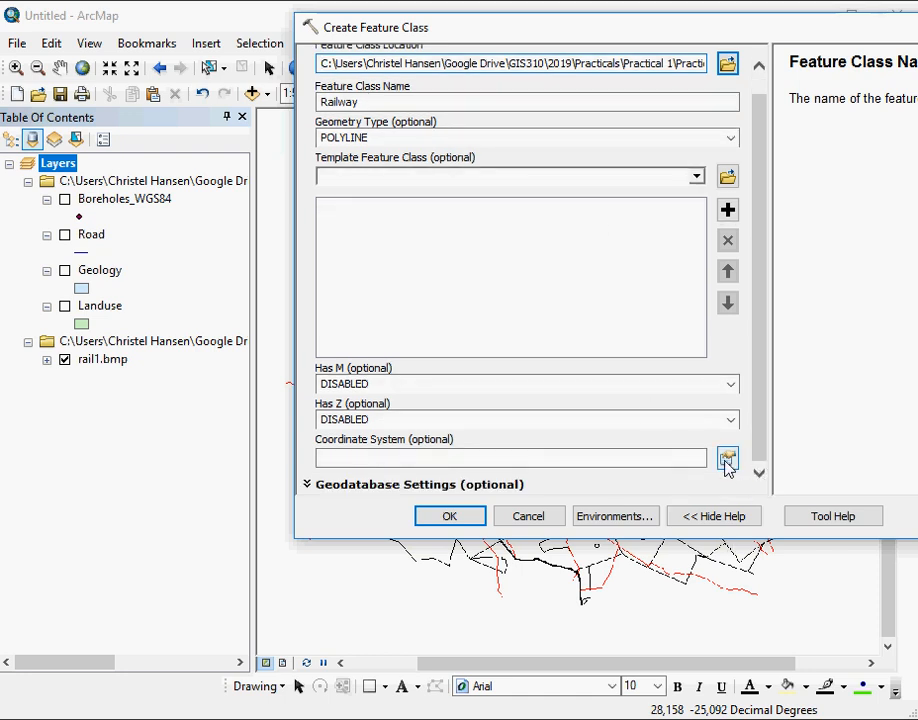
left_click(727, 460)
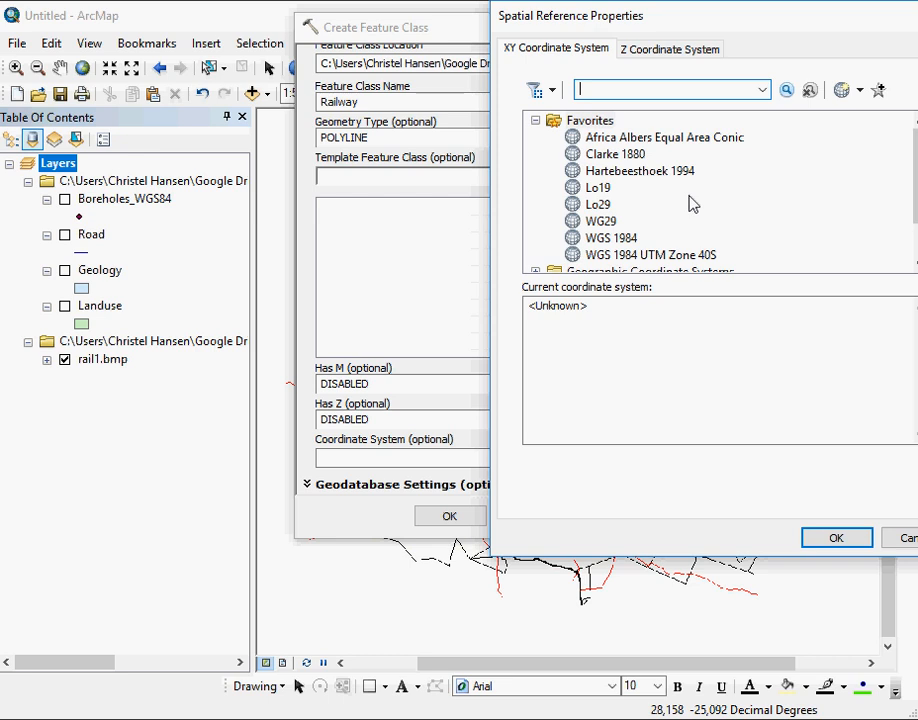
left_click(625, 242)
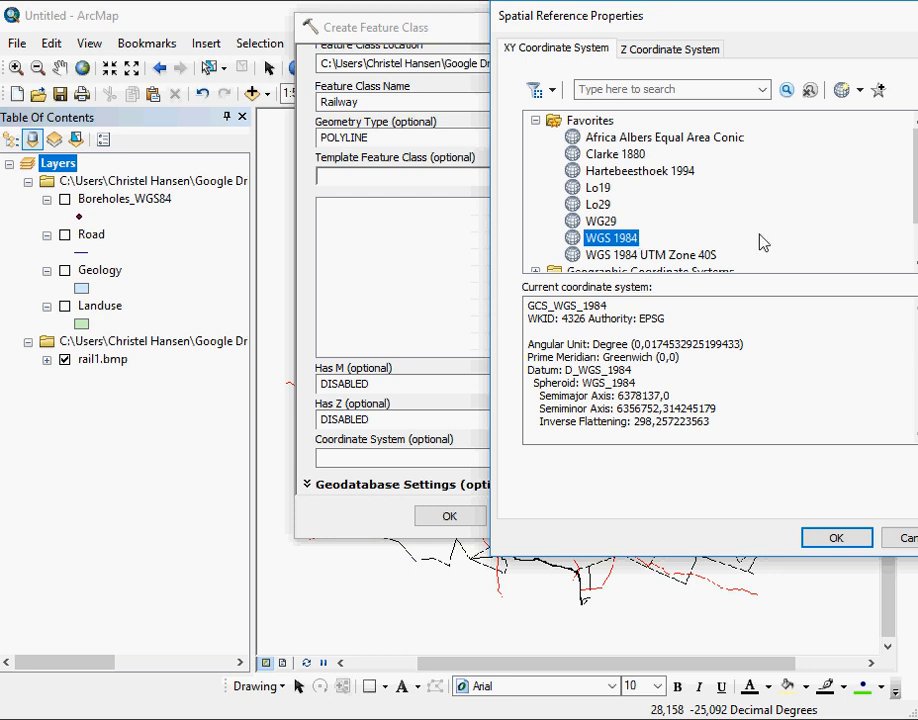
left_click(836, 538)
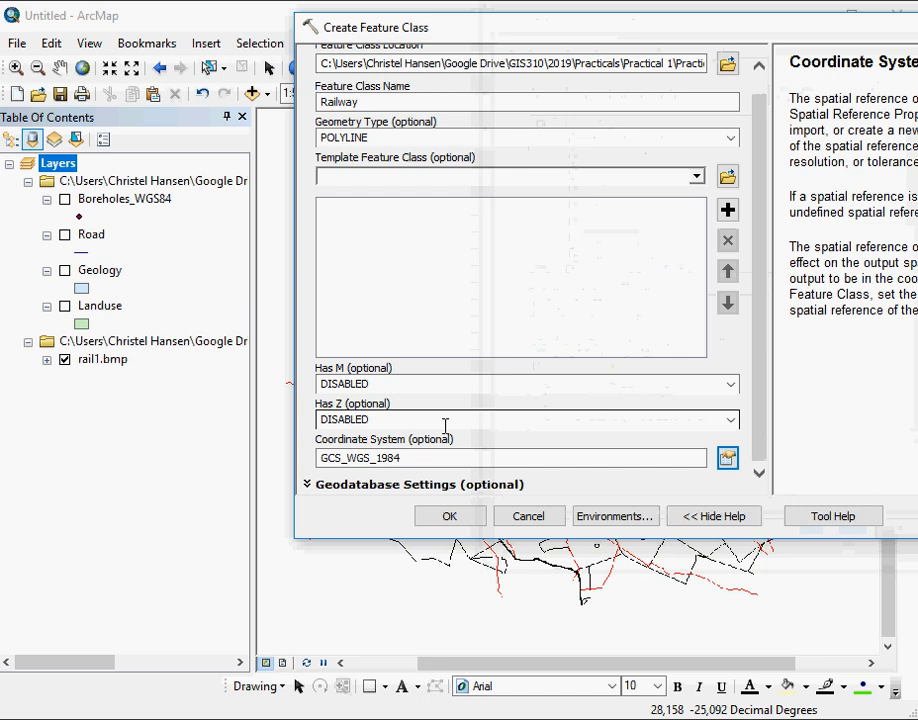
left_click(472, 524)
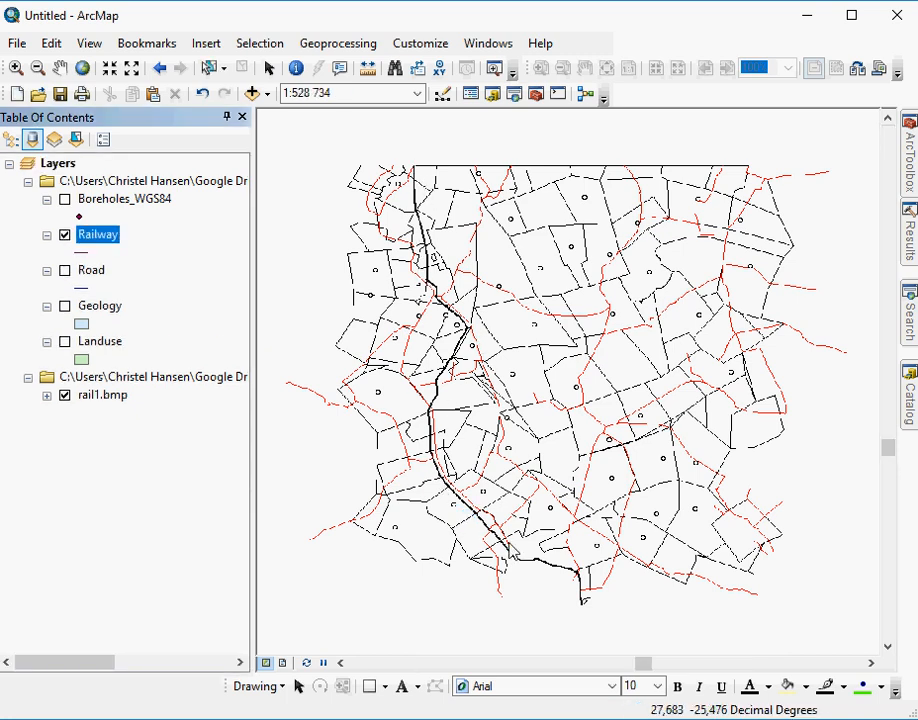
- View the attribute table of the Railway layer and close it again
right_click(100, 237)
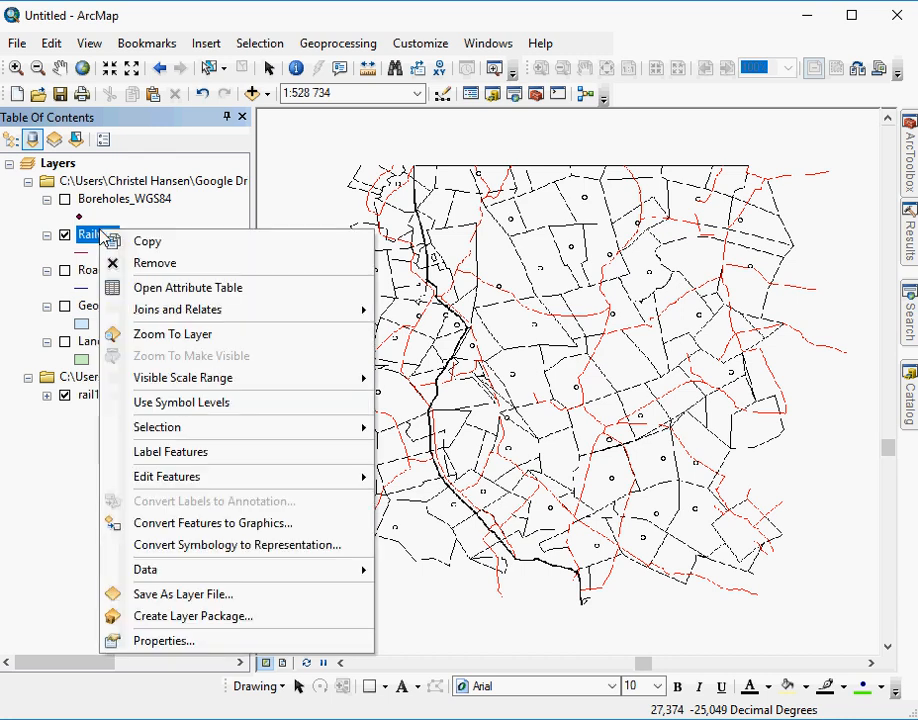
left_click(172, 287)
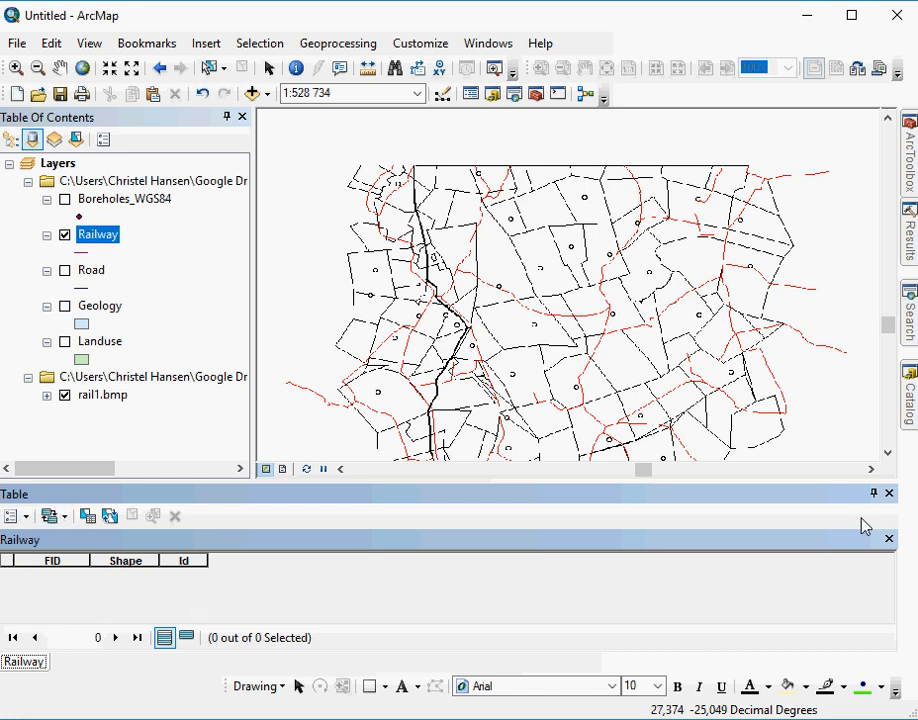
left_click(889, 493)
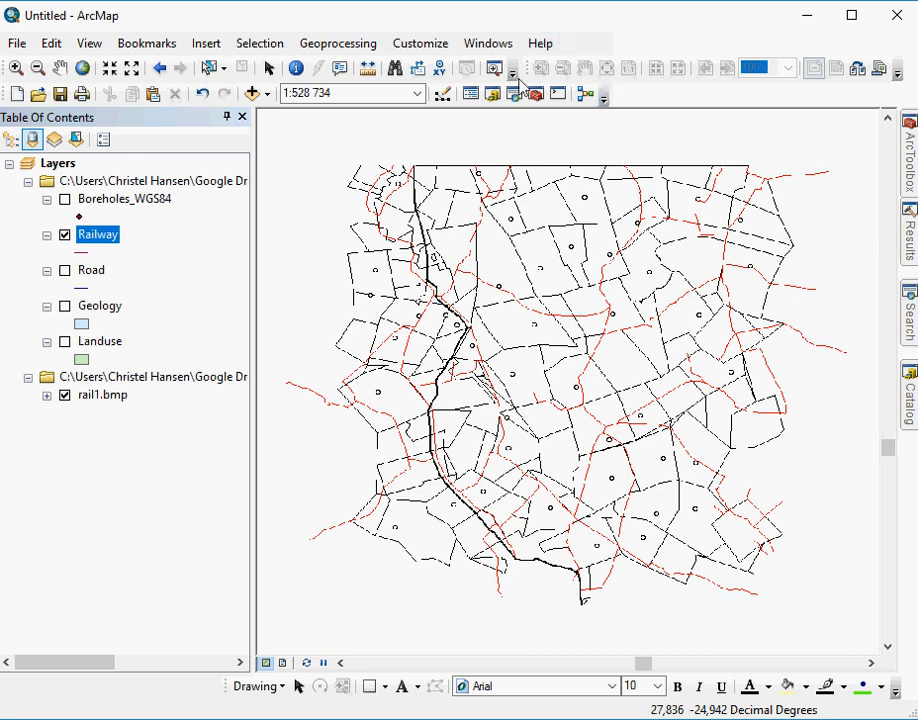
- Display the Editor toolbar, start an edit session and dismiss the list of layer warnings
left_click(443, 95)
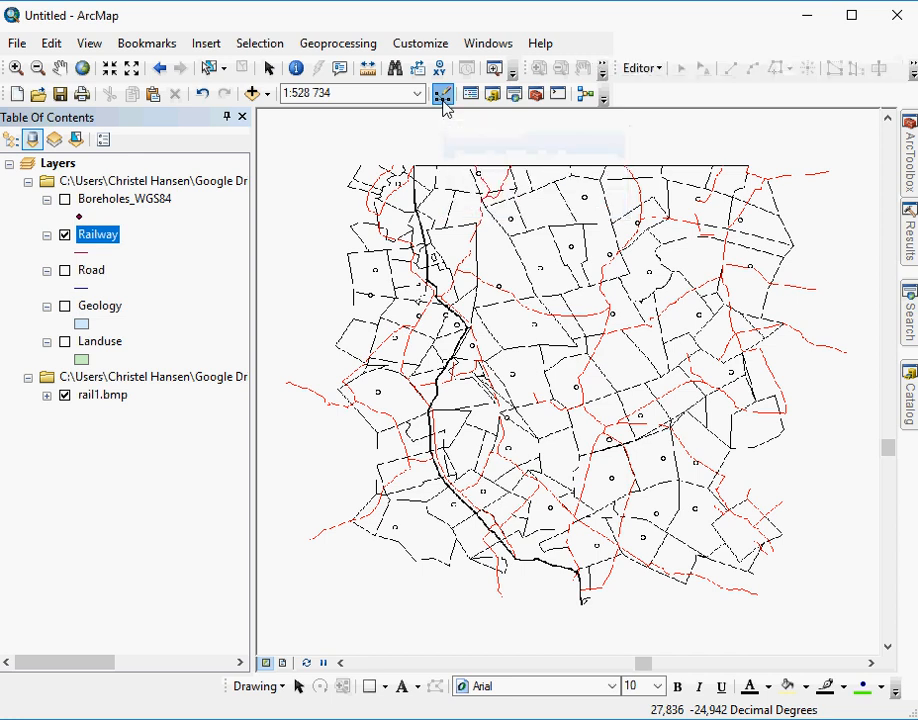
left_click(641, 69)
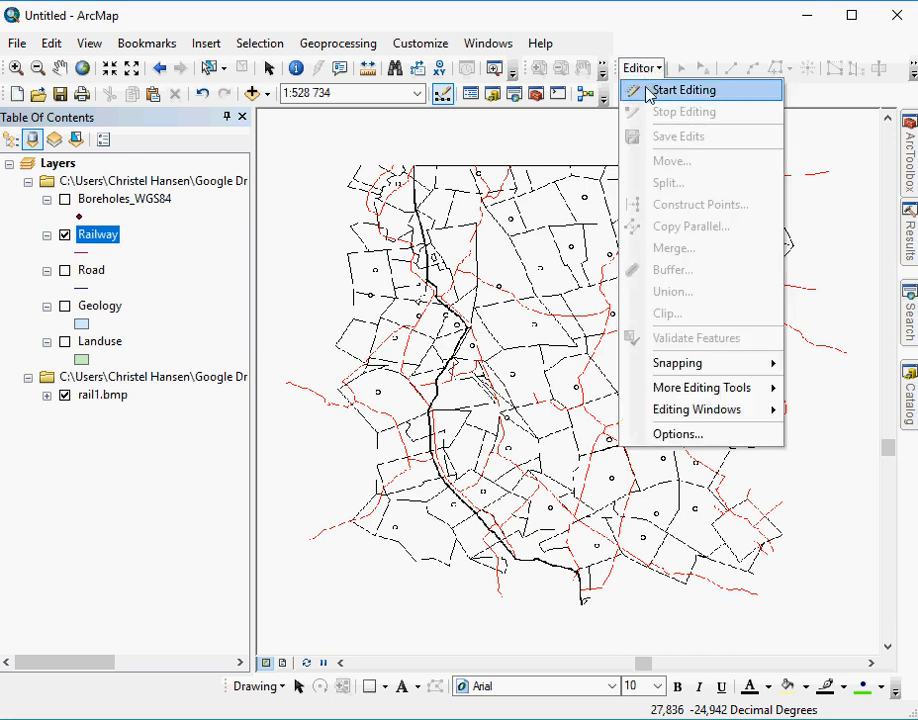
left_click(645, 88)
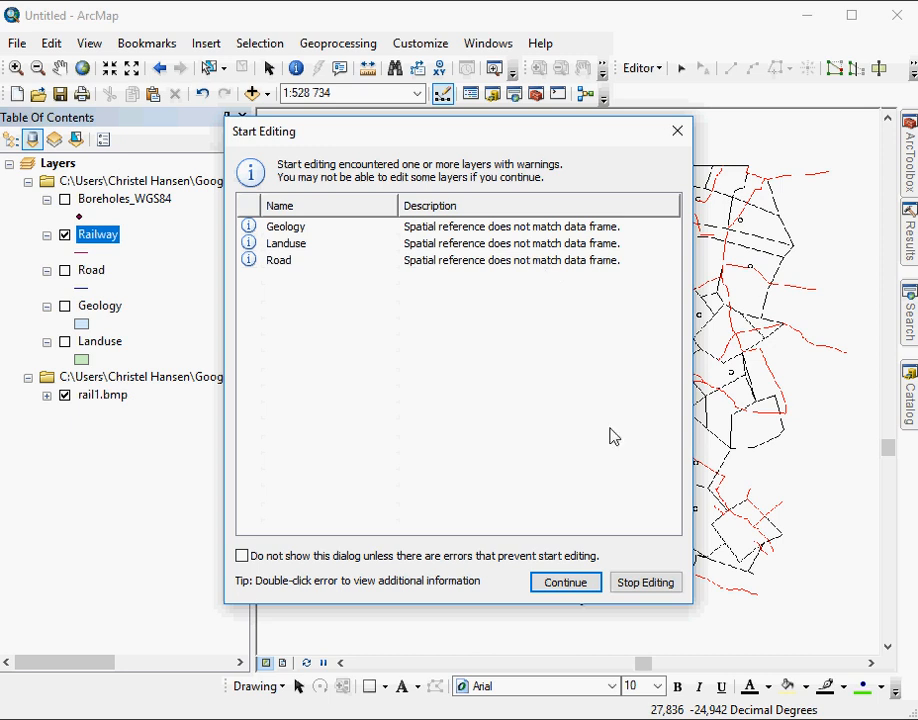
left_click(678, 131)
- Check the coordinate system of the Layers data frame and stop the edit session
left_click(45, 164)
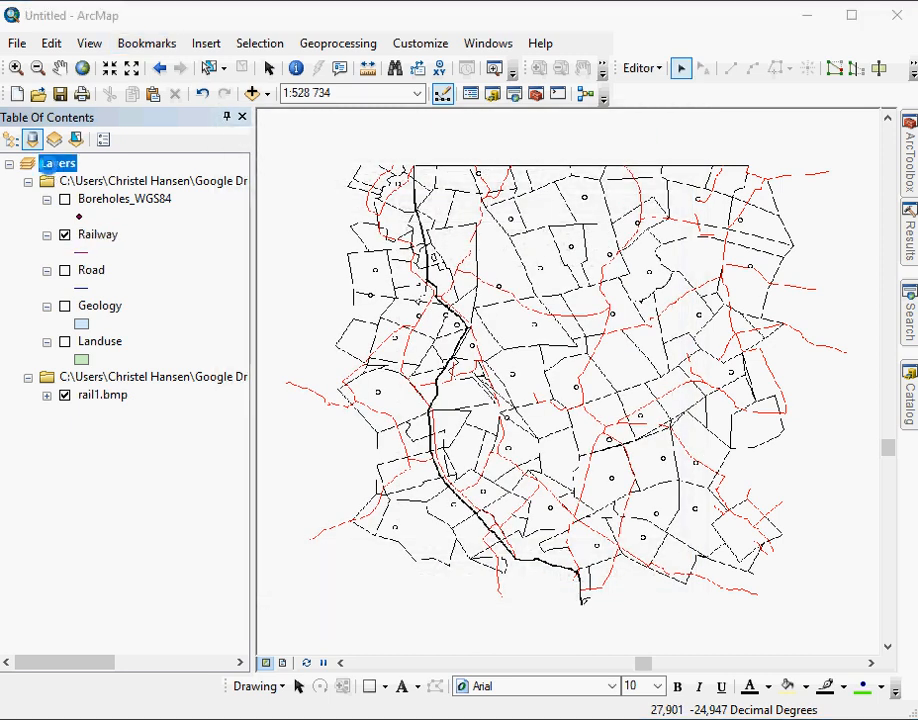
double_click(50, 165)
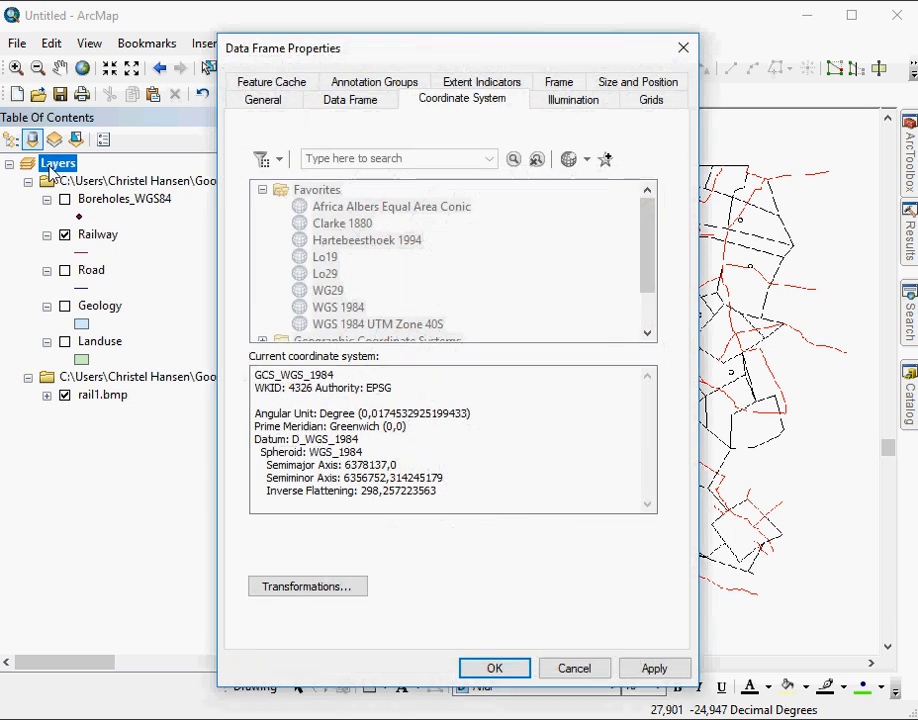
left_click(576, 669)
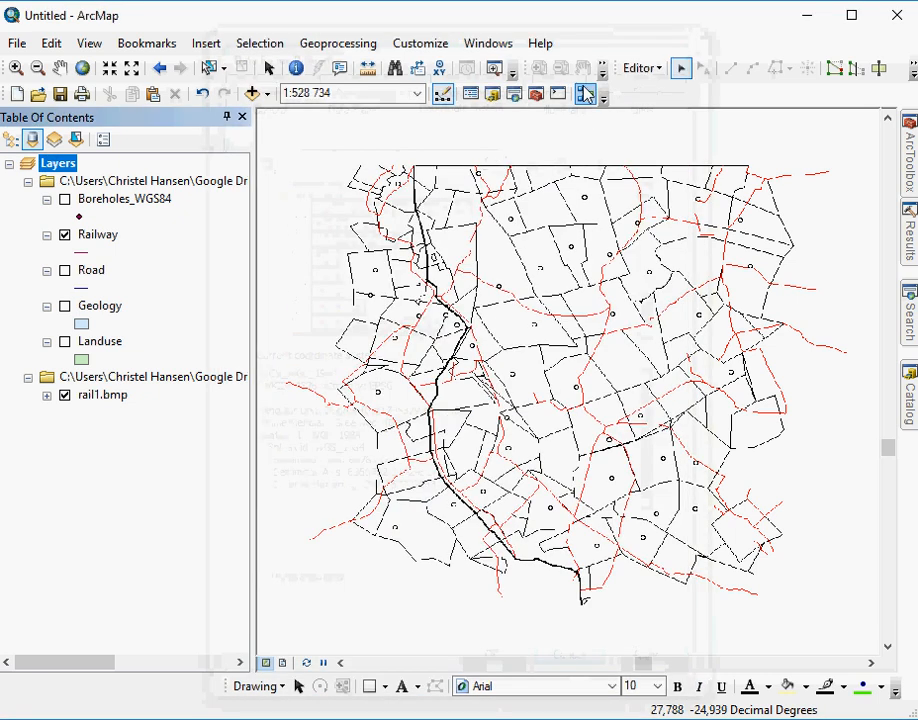
left_click(640, 68)
left_click(645, 111)
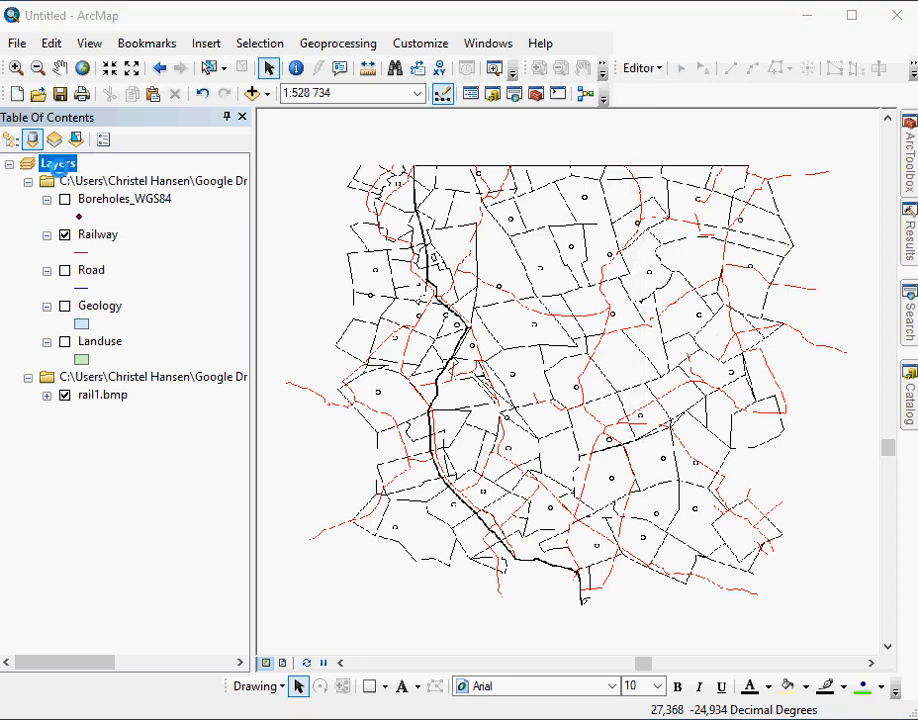
- Examine in the data frame's properties which layers use each of the listed coordinate systems
double_click(58, 163)
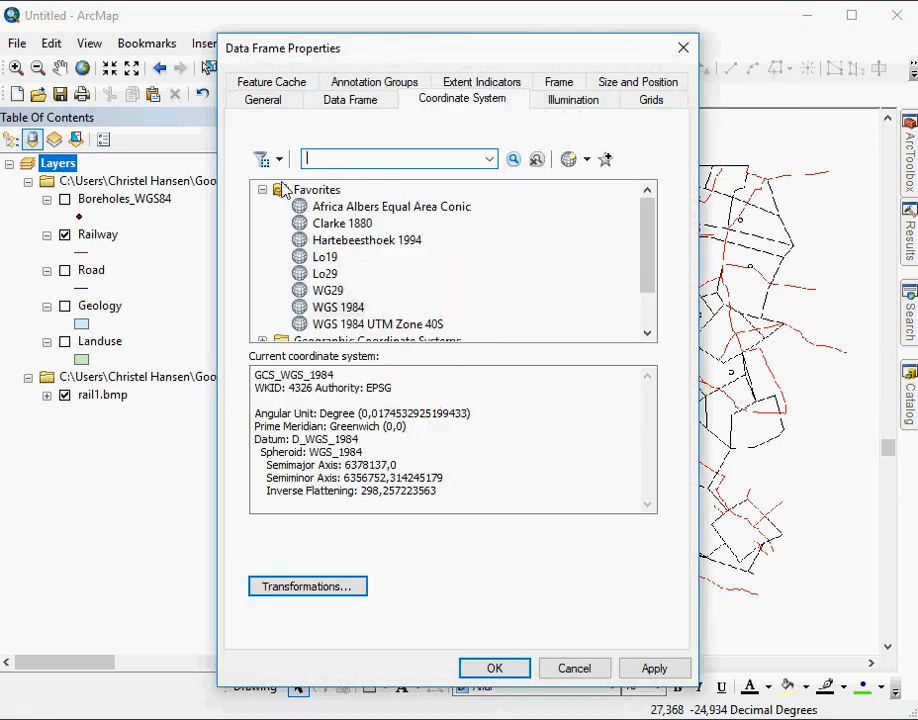
left_click(264, 189)
left_click(263, 241)
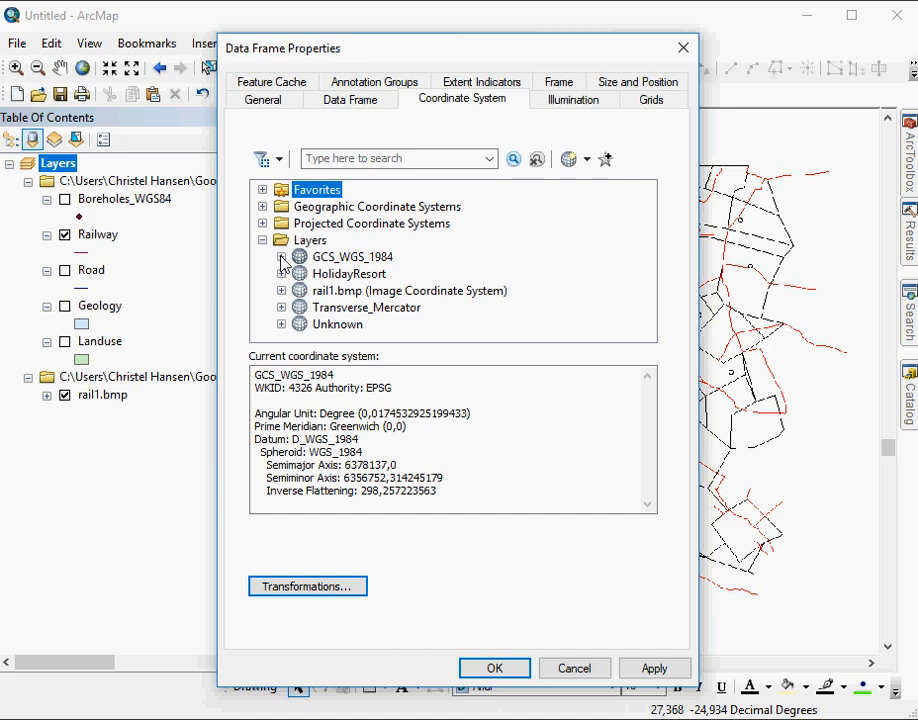
left_click(281, 257)
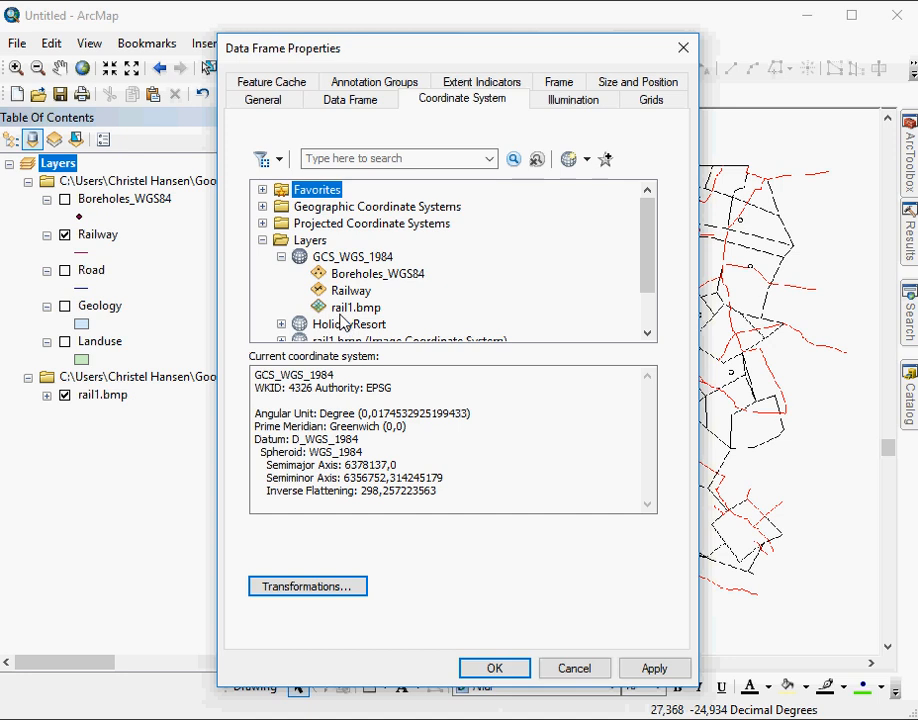
left_click(281, 257)
left_click(281, 275)
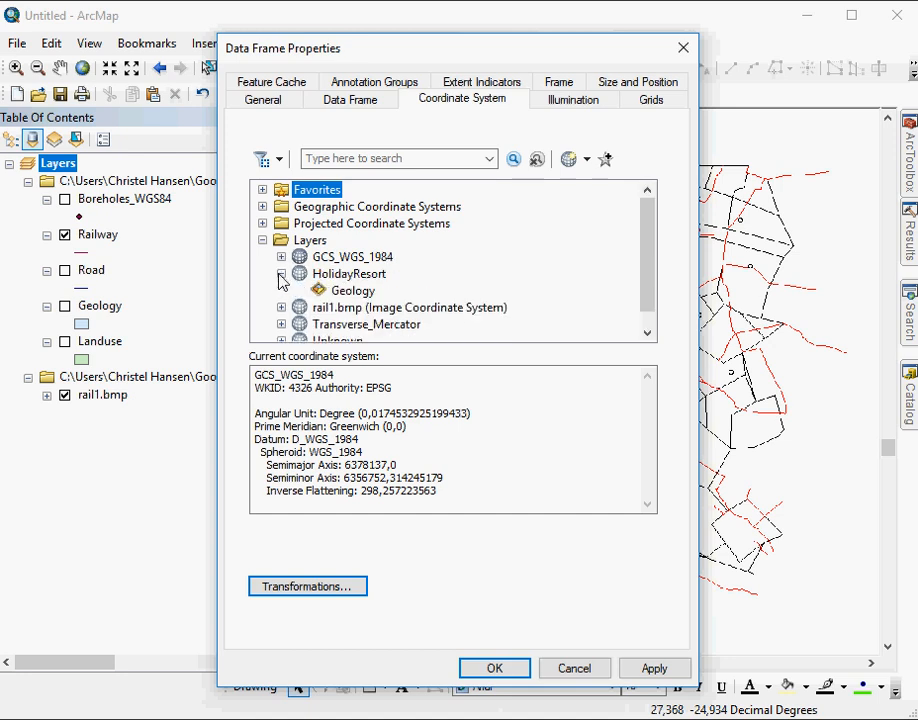
left_click(281, 273)
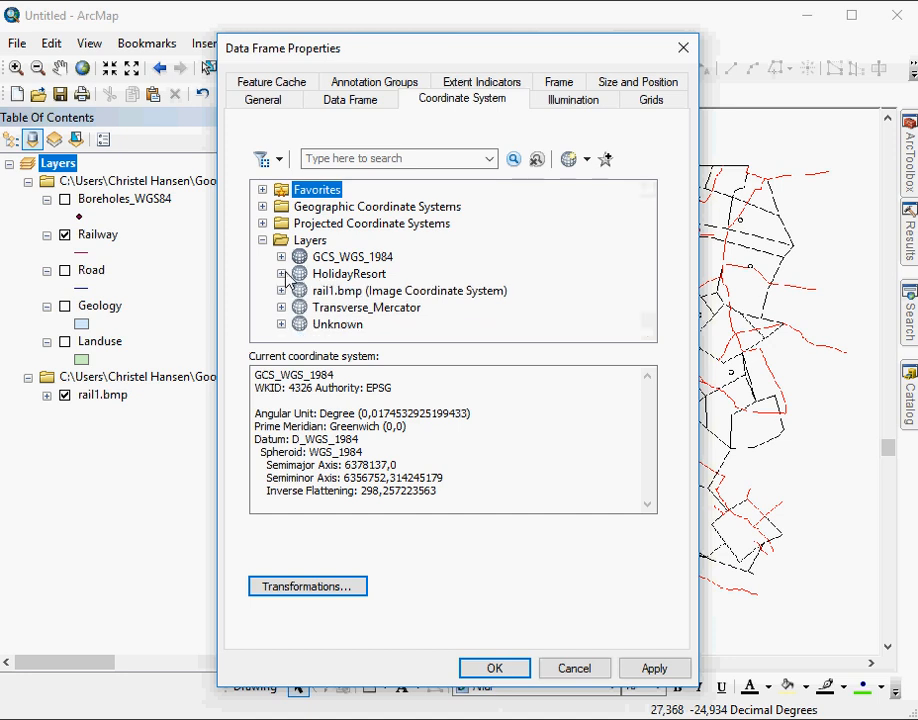
left_click(281, 290)
left_click(281, 290)
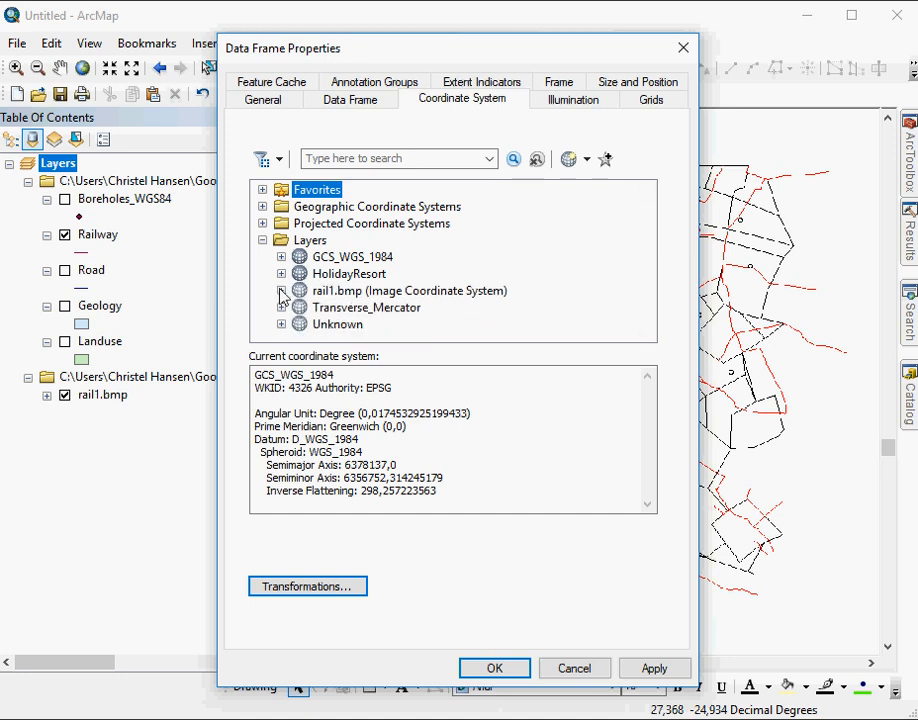
left_click(281, 307)
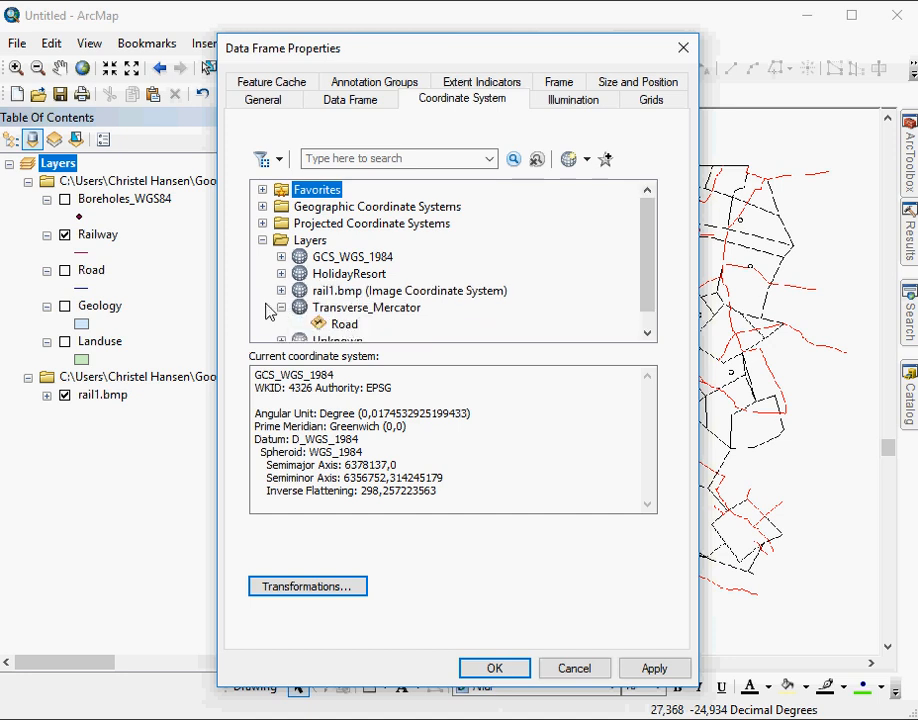
left_click(281, 307)
left_click(281, 324)
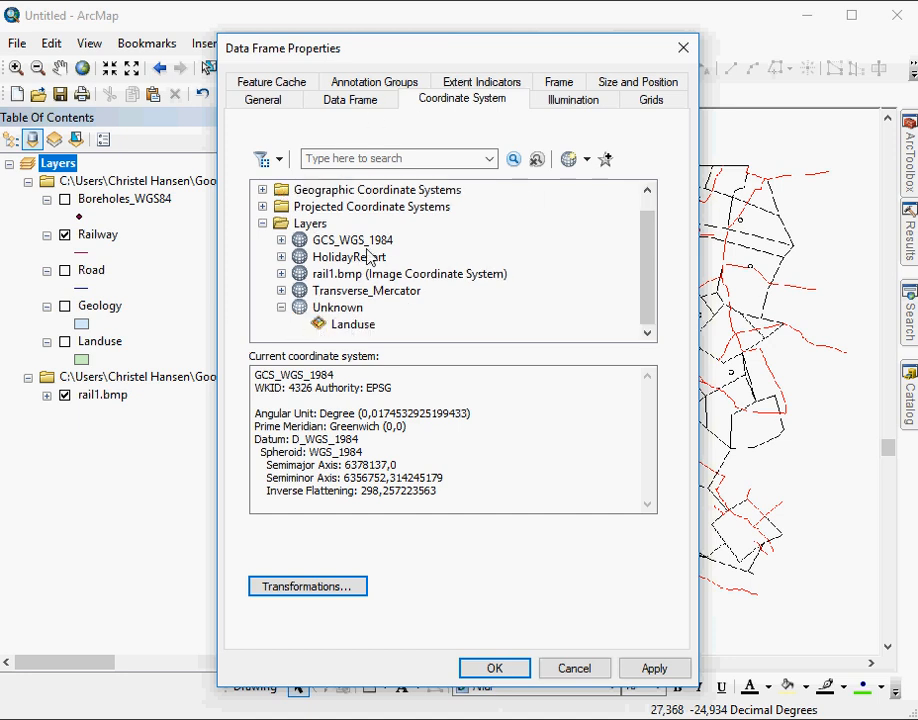
- Inspect the Unknown and Transverse_Mercator systems, checking the latter's central meridian and geographic coordinate system
left_click(345, 309)
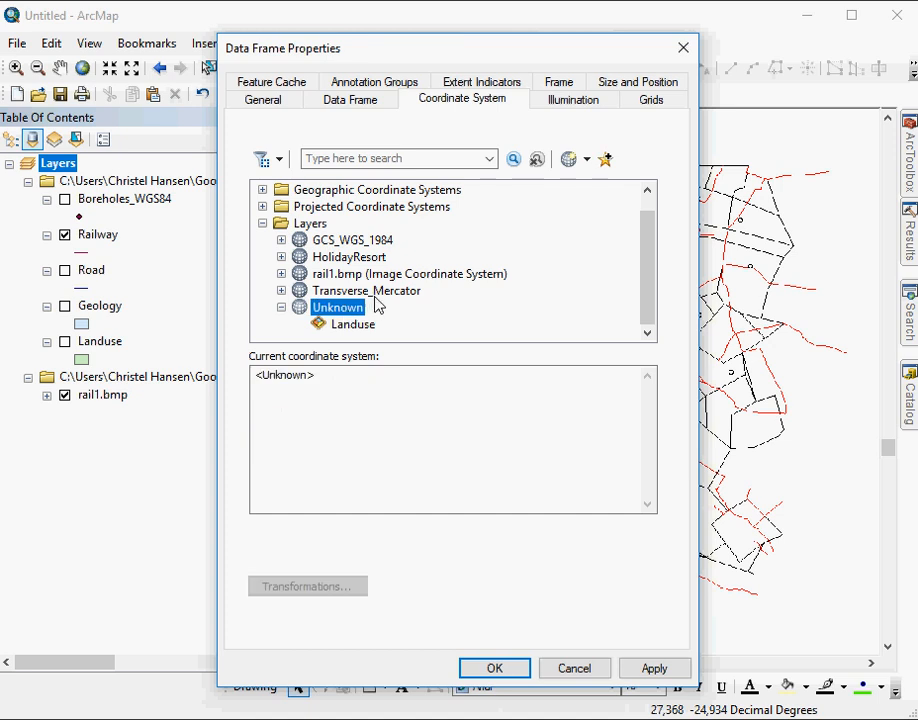
key("Up")
left_click_drag(364, 452, 336, 452)
scroll(335, 452, "down", 1)
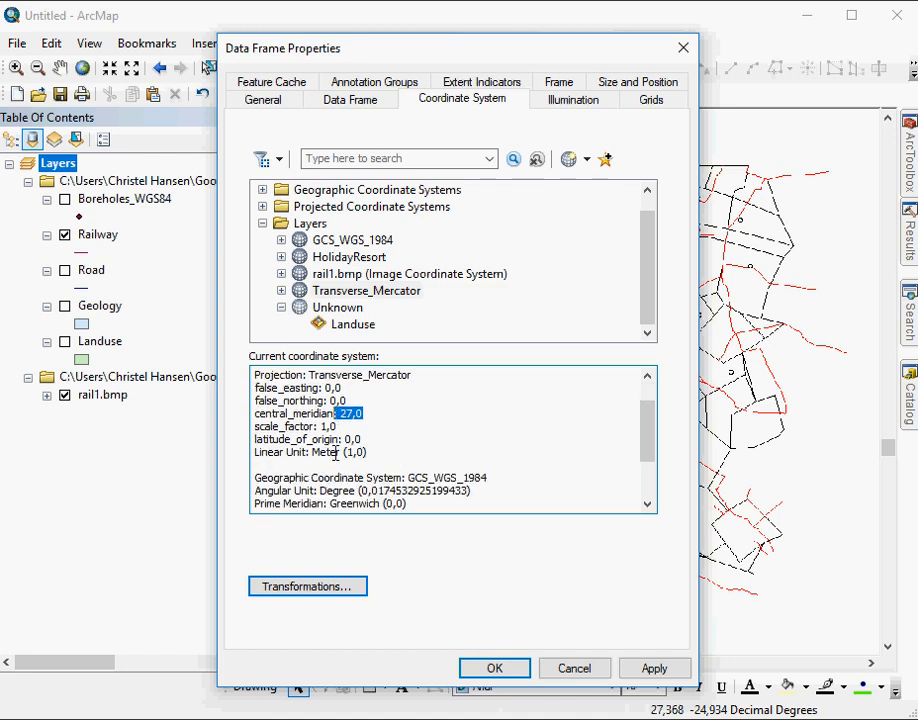
left_click_drag(490, 478, 432, 478)
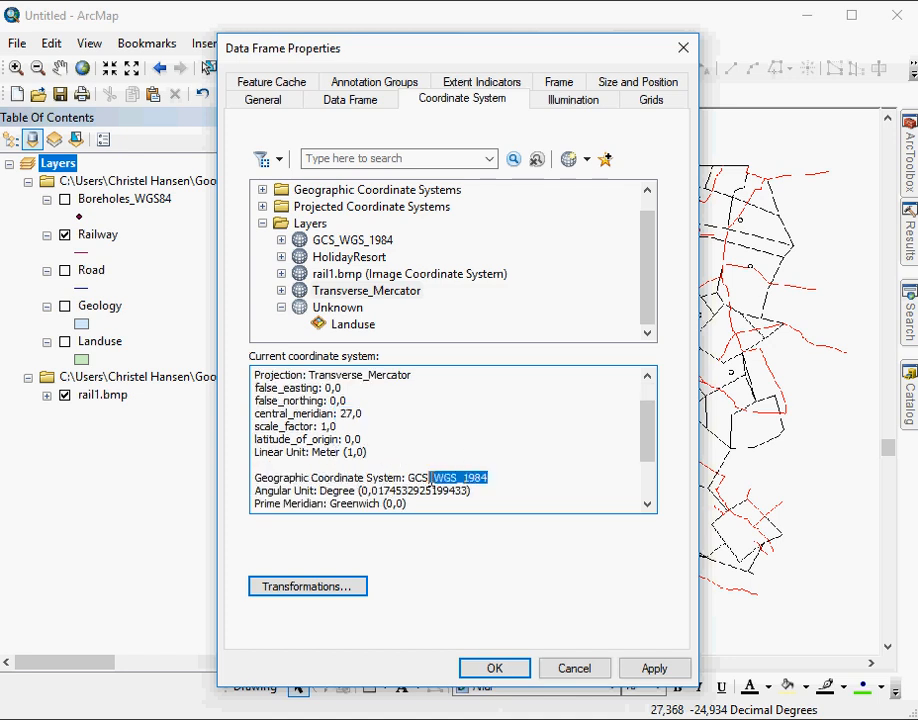
- Inspect the central meridian and geographic coordinate system of the HolidayResort coordinate system
left_click(350, 257)
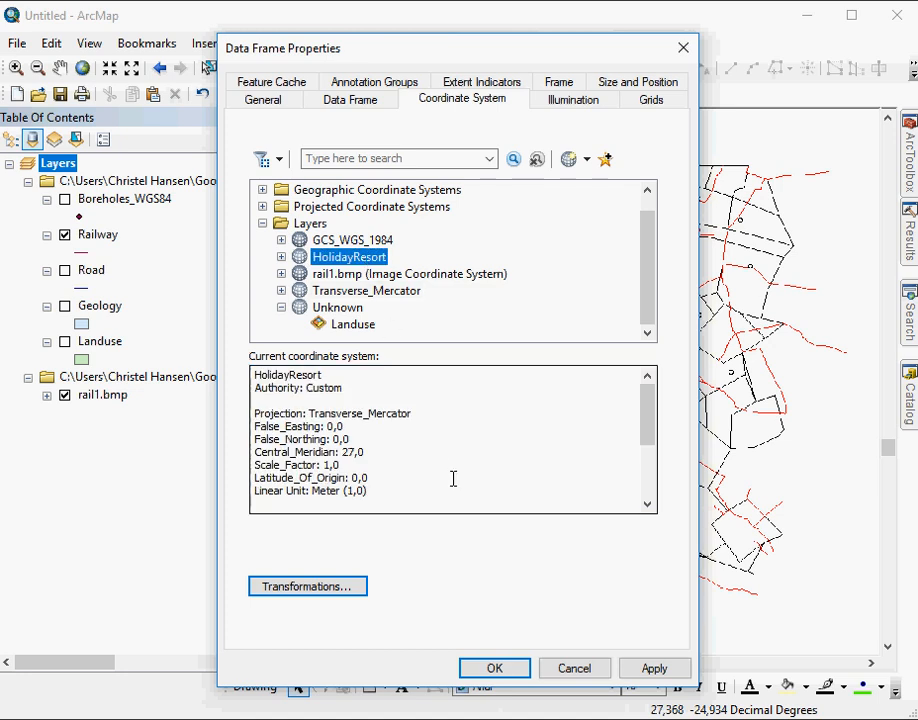
double_click(346, 453)
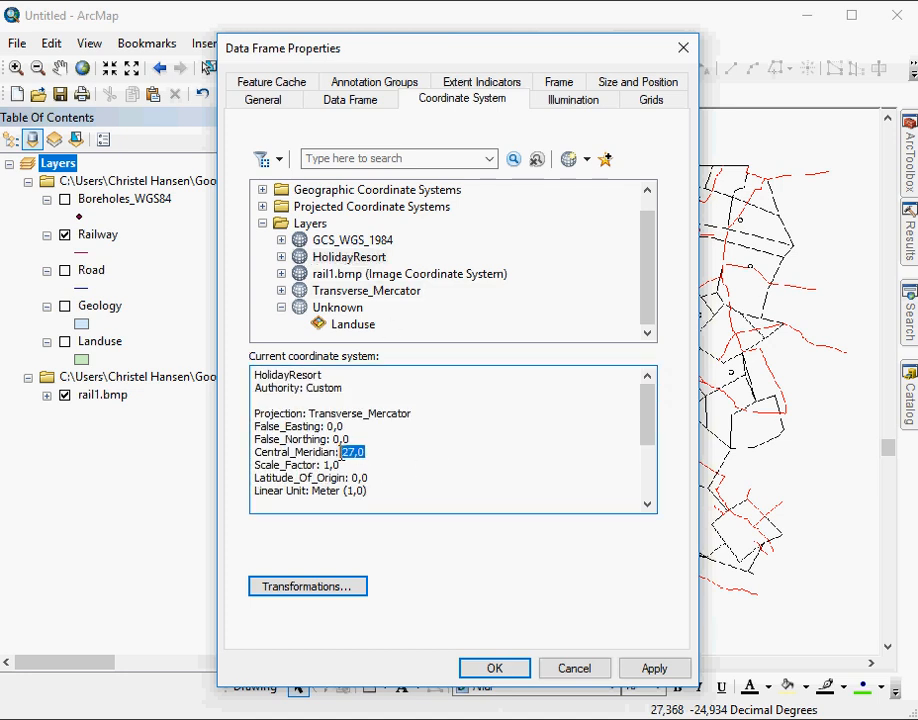
scroll(341, 455, "down", 1)
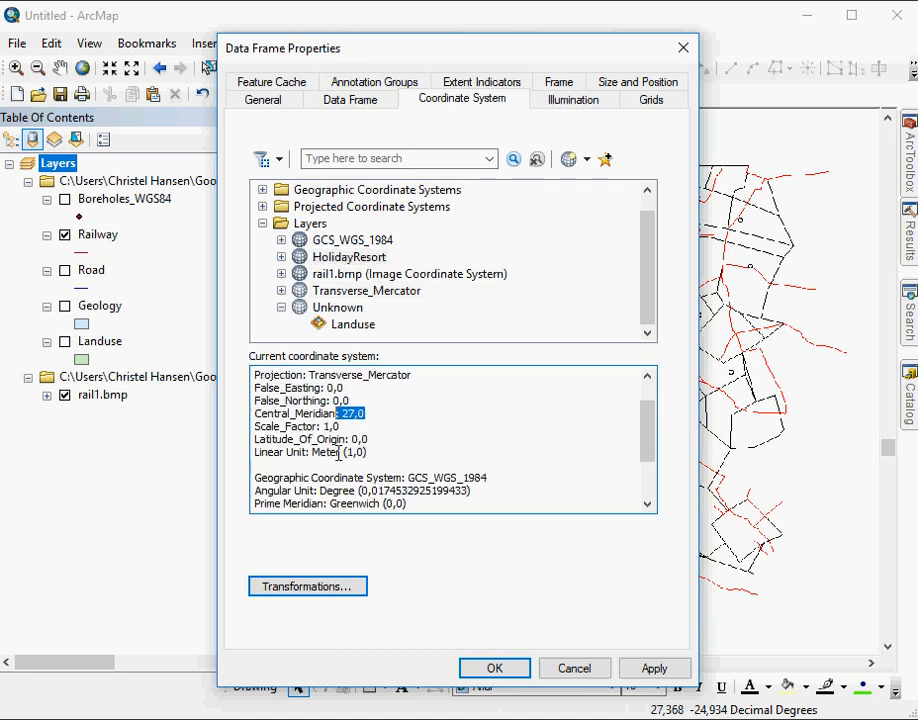
left_click(493, 478)
left_click_drag(493, 478, 419, 477)
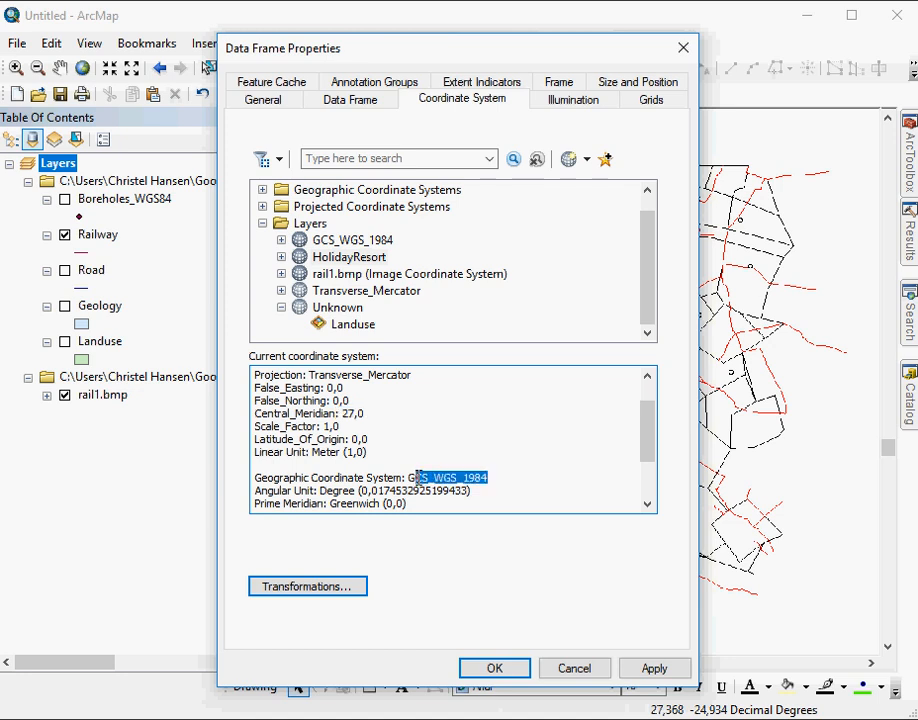
- Compare Transverse_Mercator, HolidayResort and GCS_WGS_1984, list the layers using GCS_WGS_1984, and cancel the data frame properties
left_click(366, 291)
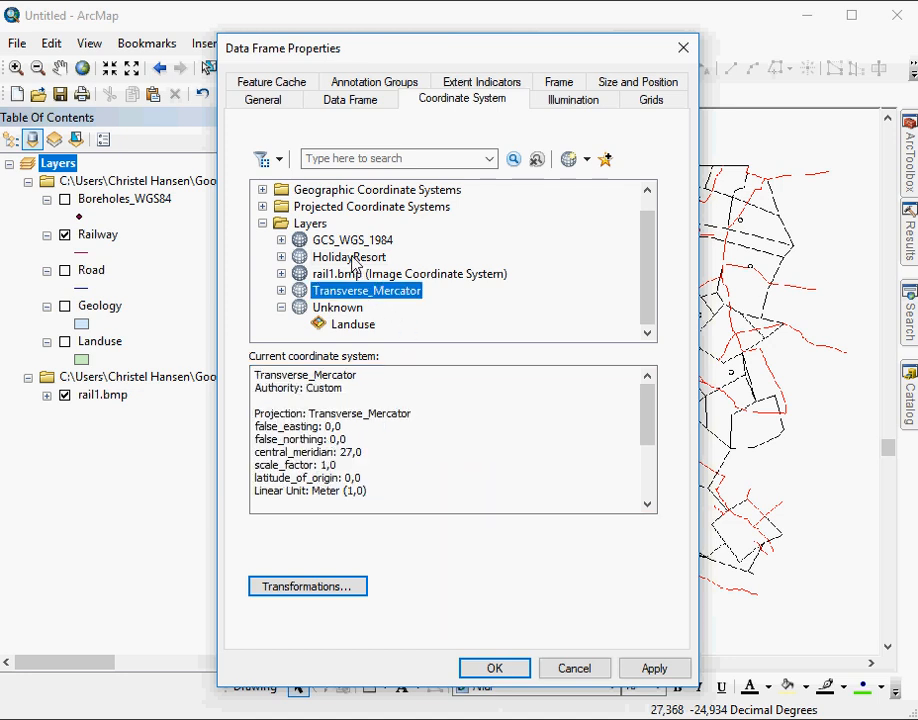
left_click(352, 259)
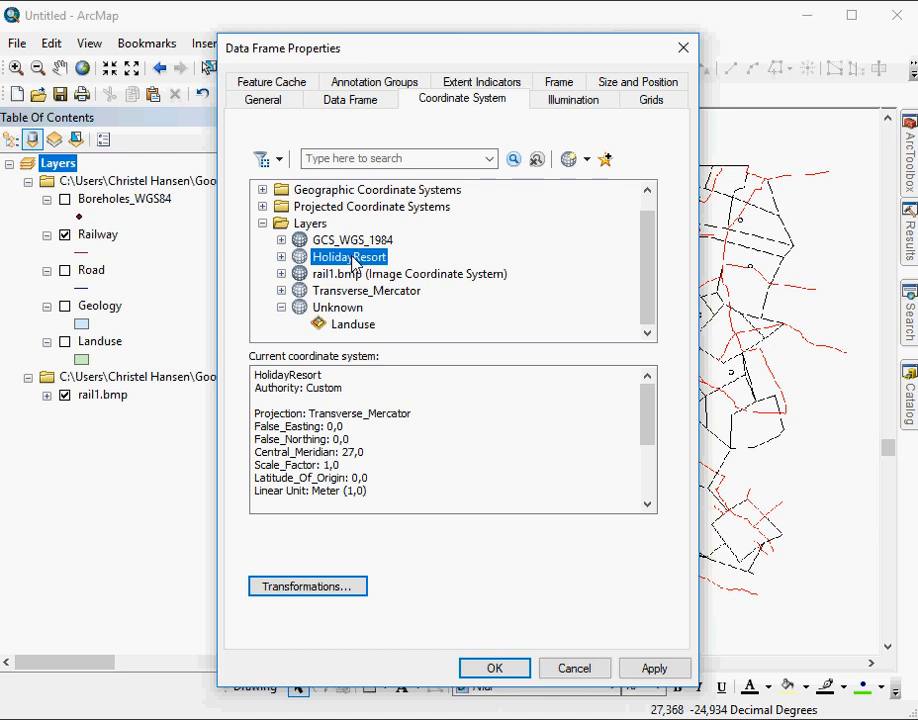
left_click(348, 242)
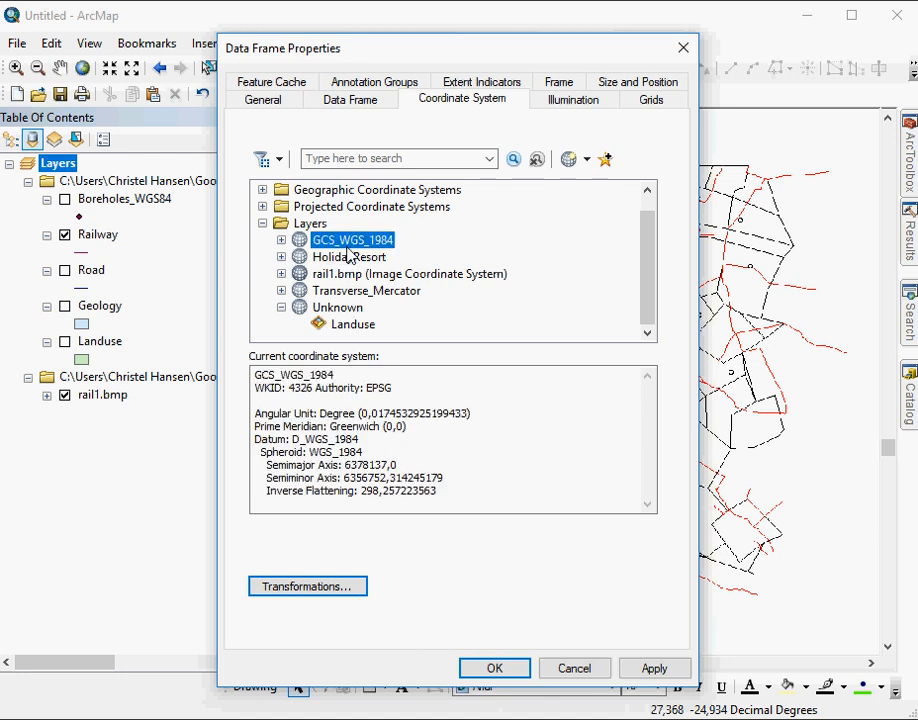
left_click(281, 240)
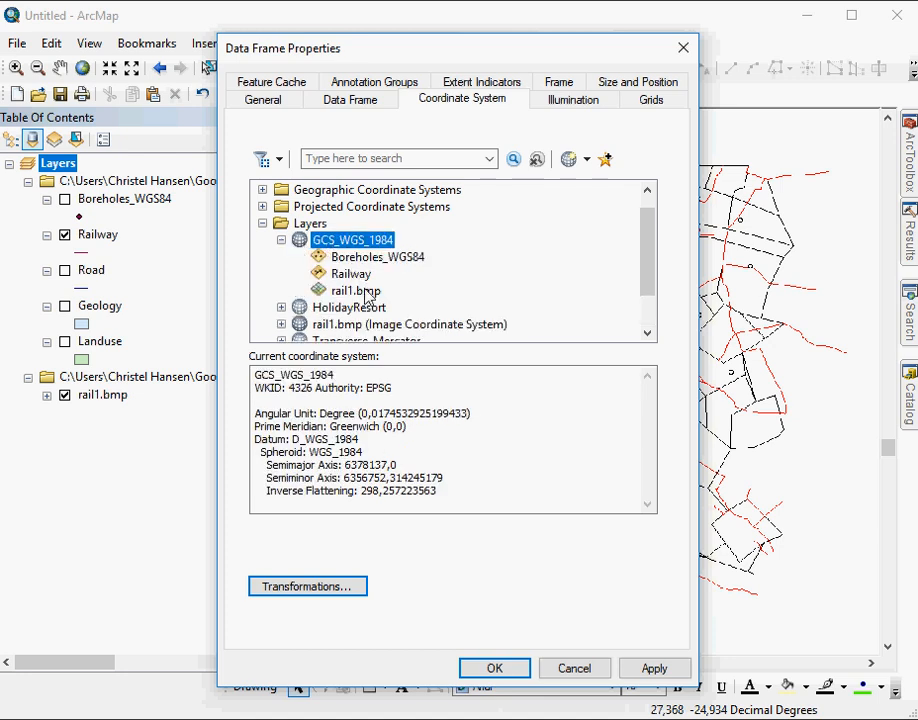
left_click(584, 672)
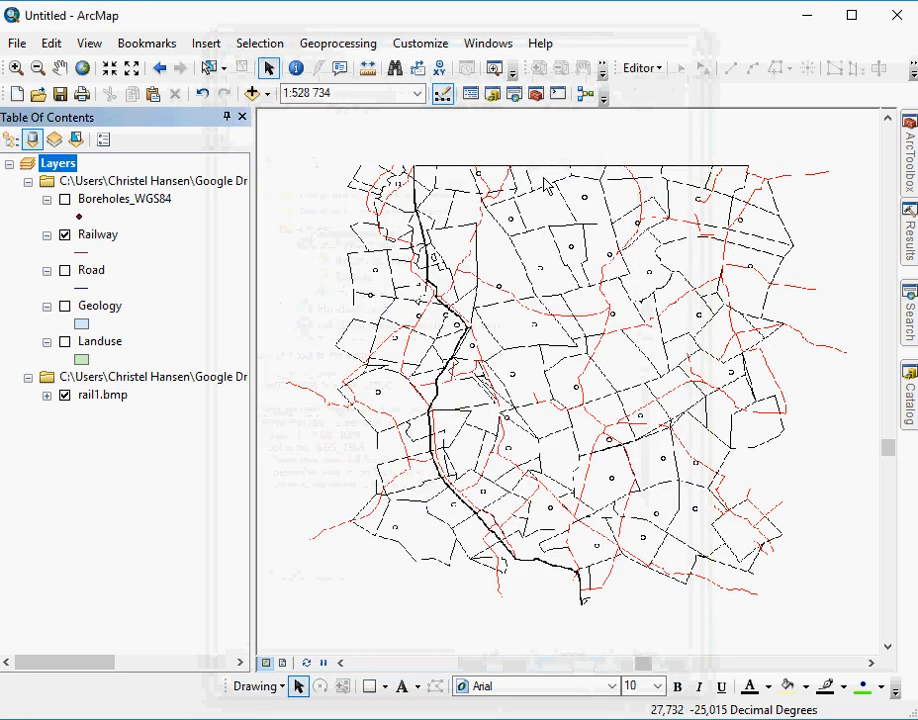
- Start an edit session, continue past the spatial reference warnings and check the available editing commands
left_click(647, 73)
left_click(648, 89)
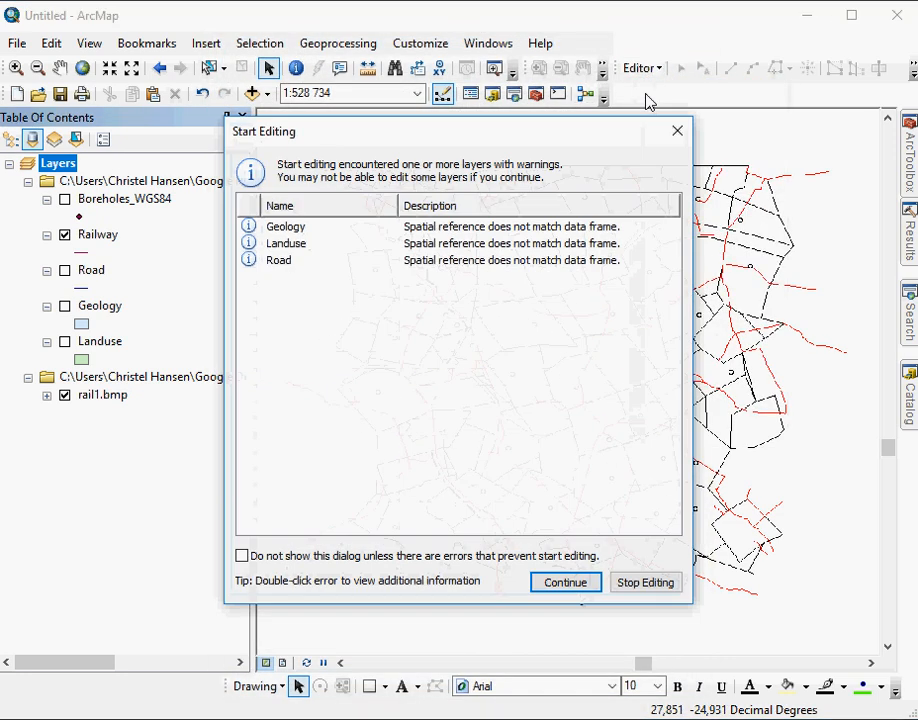
left_click(571, 590)
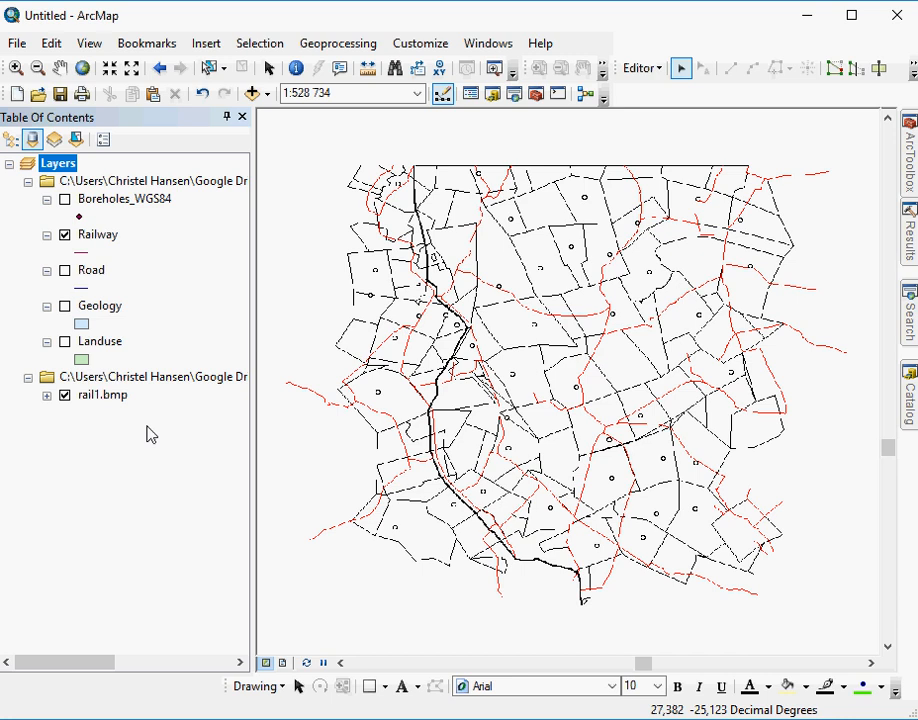
left_click(640, 68)
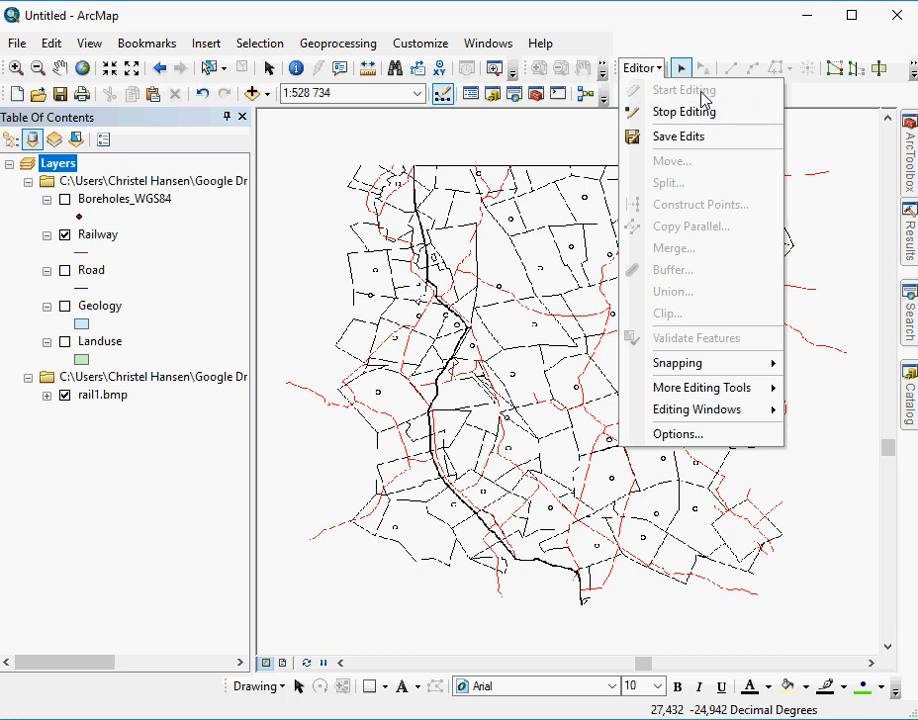
- Reposition the docked Editor toolbar, view its hidden editing tools and select the Railway layer
double_click(634, 56)
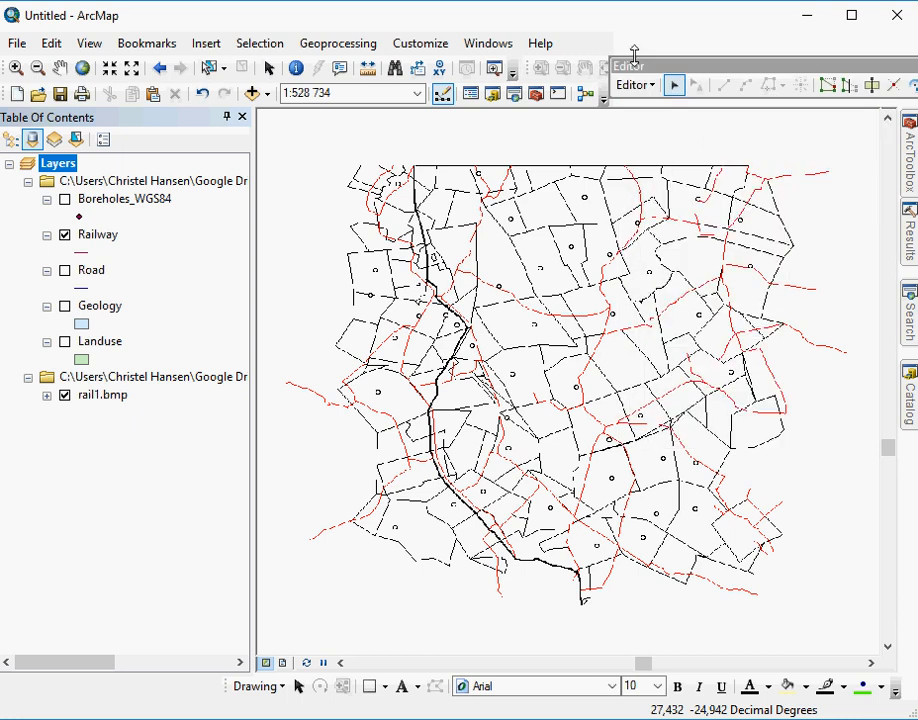
left_click_drag(636, 70, 660, 68)
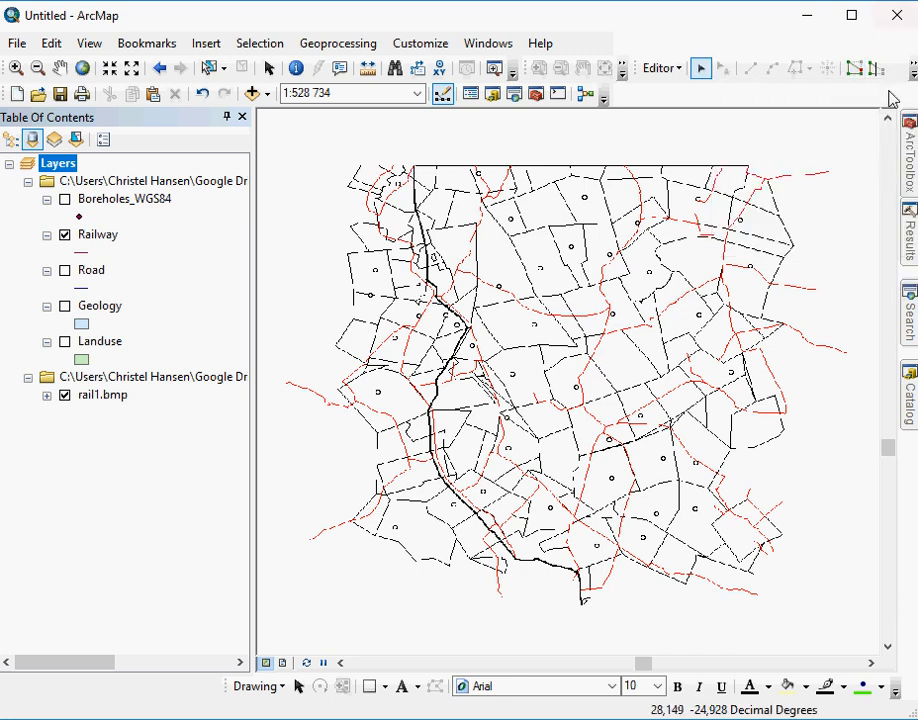
left_click(912, 70)
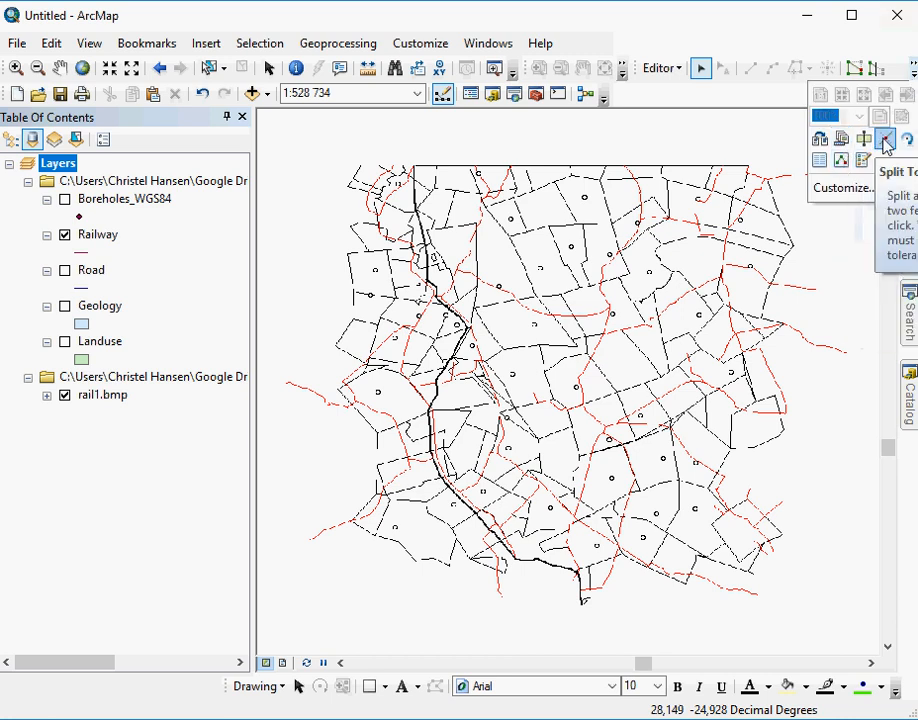
left_click(647, 45)
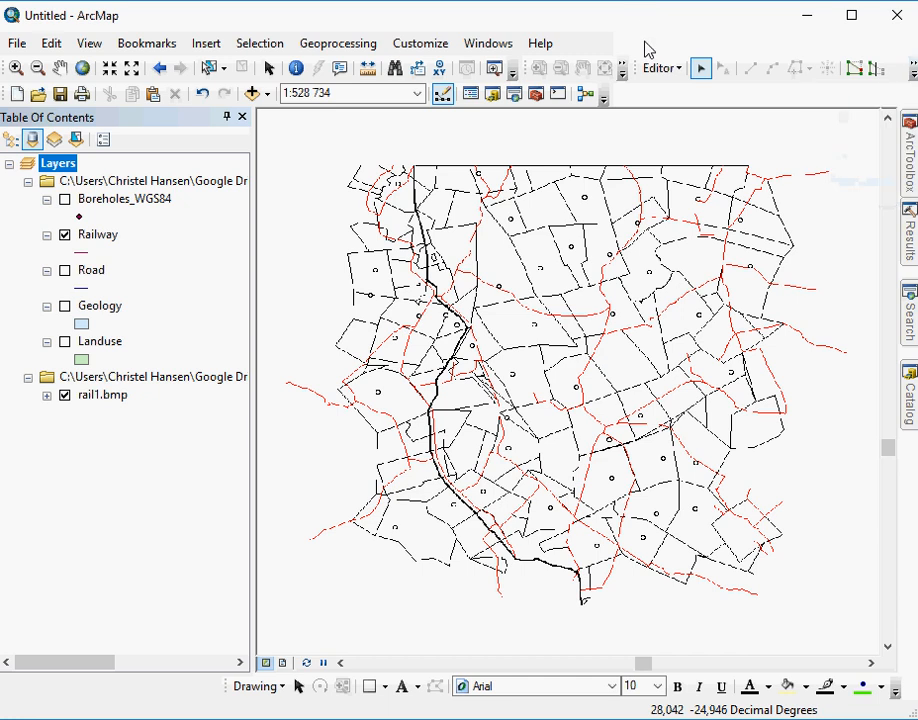
left_click(98, 236)
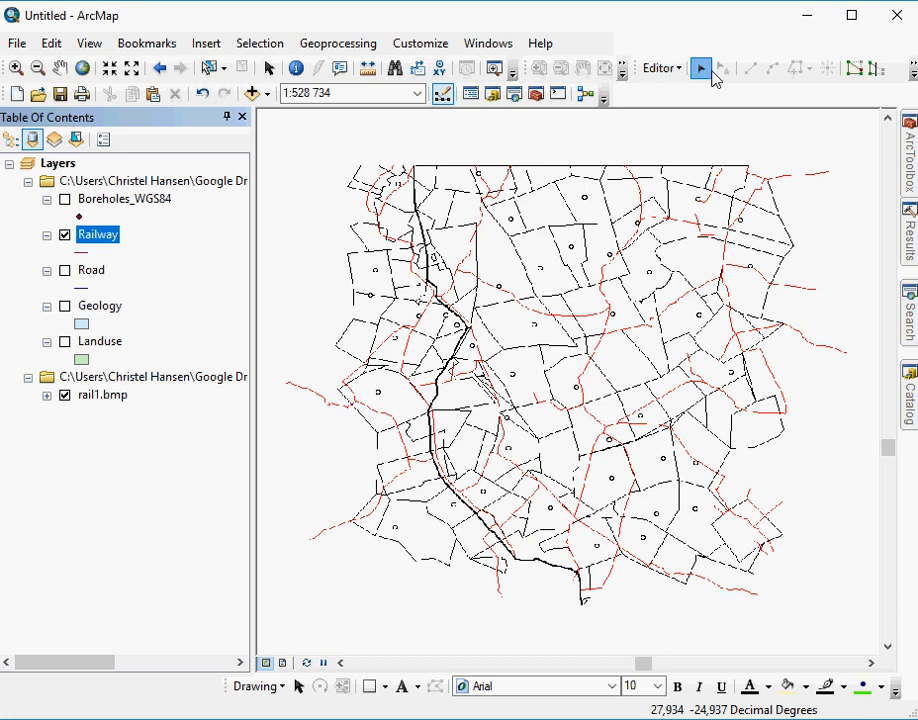
- Open the Create Features window, choose the Railway template with the Line construction tool, and enlarge the Construction Tools area
left_click(664, 68)
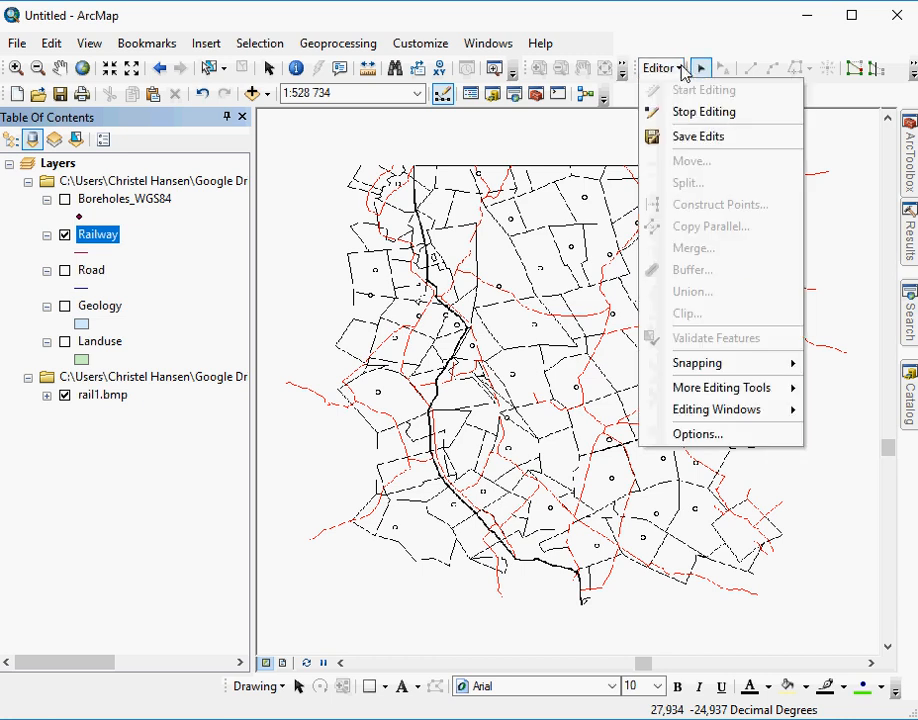
left_click(683, 70)
left_click(913, 72)
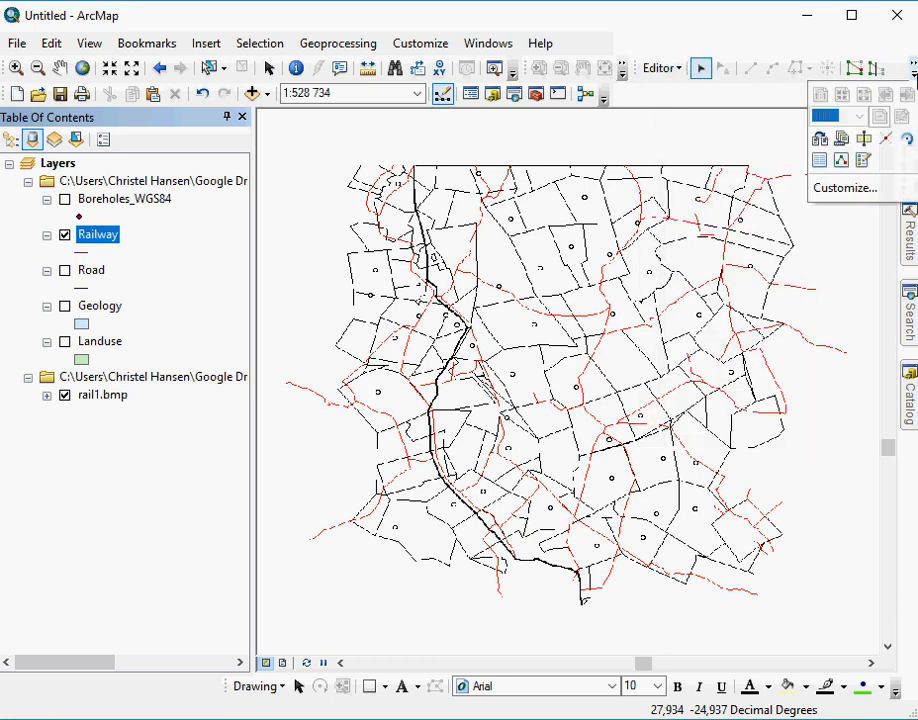
left_click(863, 161)
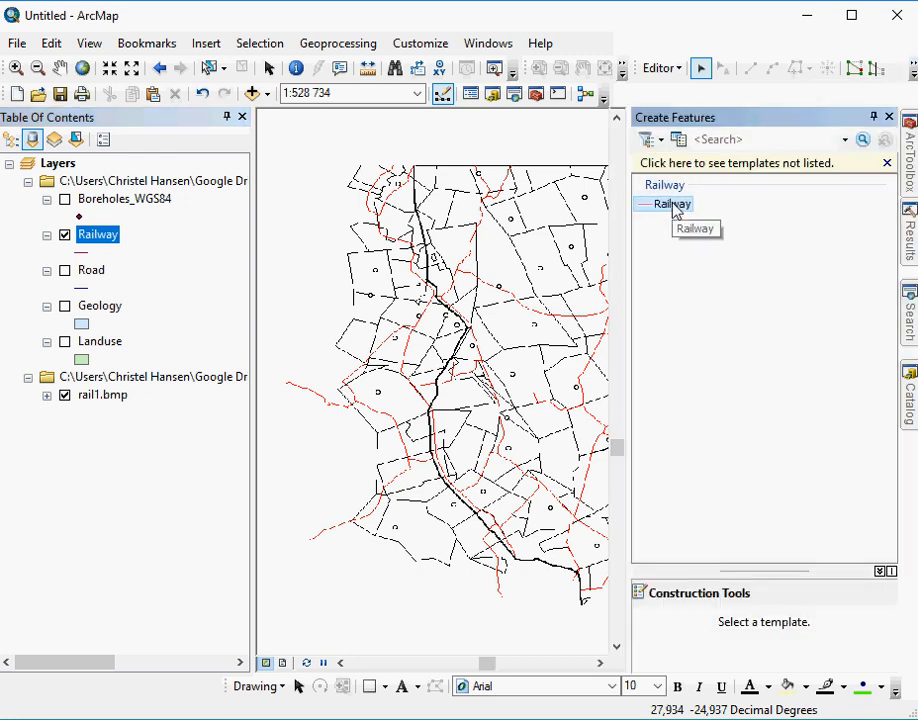
left_click(912, 71)
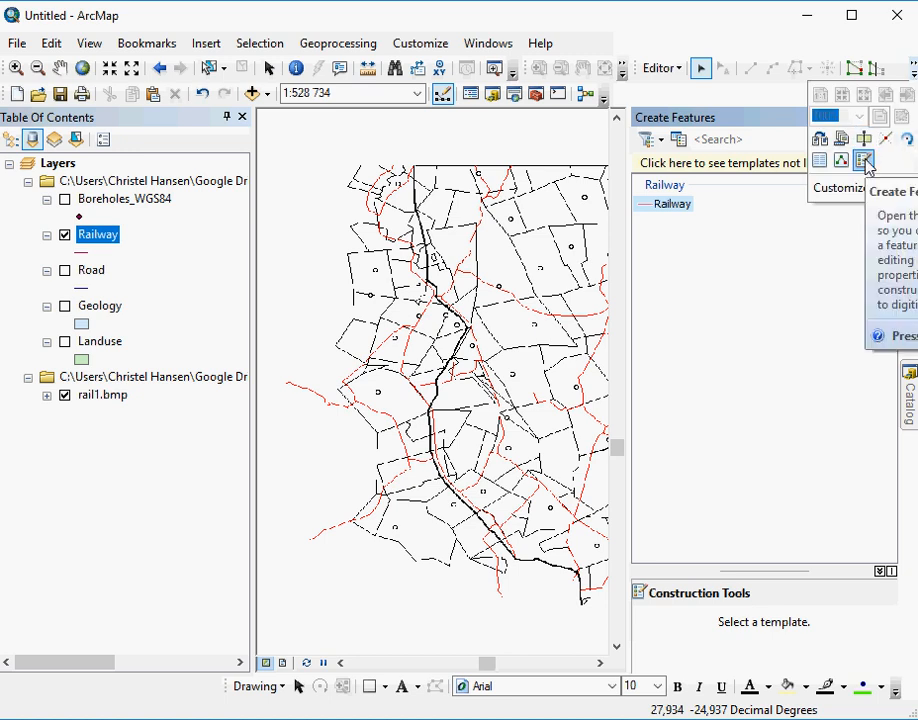
left_click(678, 206)
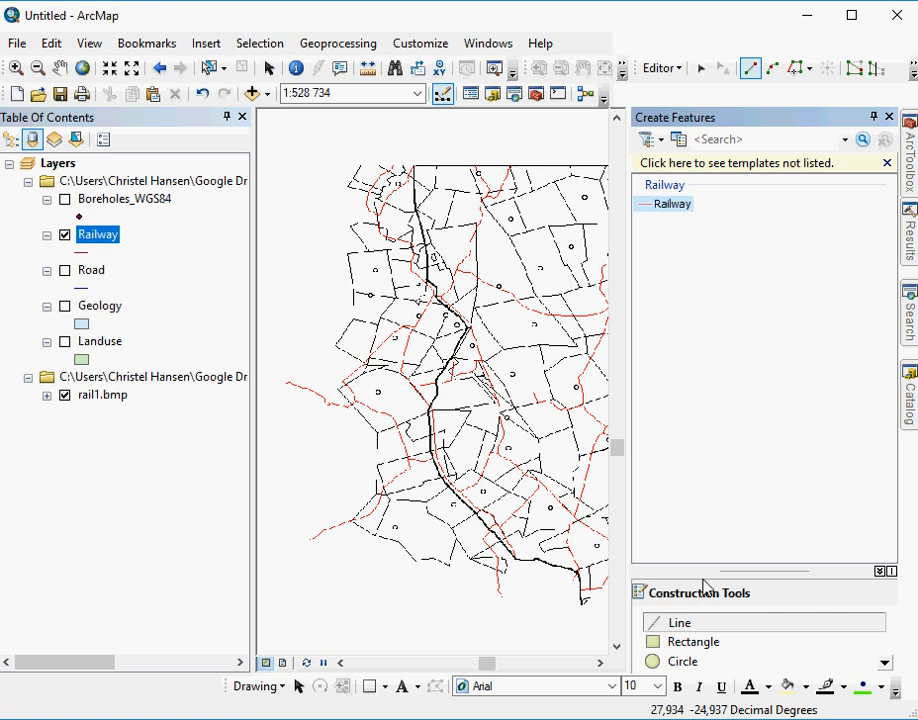
left_click_drag(698, 569, 707, 420)
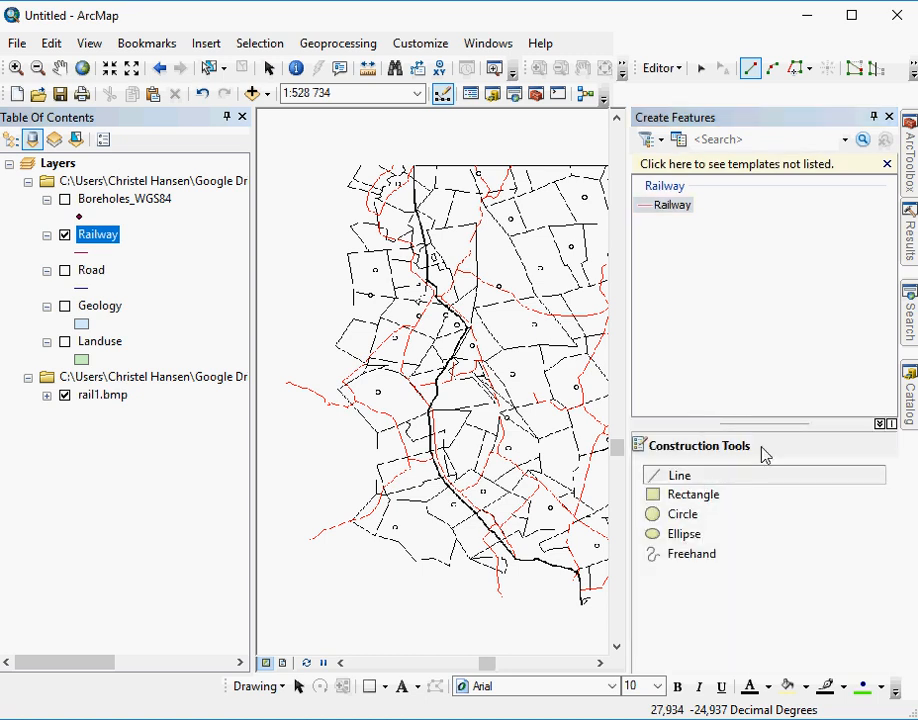
- Digitize the thick black railway on rail1.bmp as one Railway line, placing vertices at its bends from the northern to the southern end
left_click(414, 163)
left_click(414, 209)
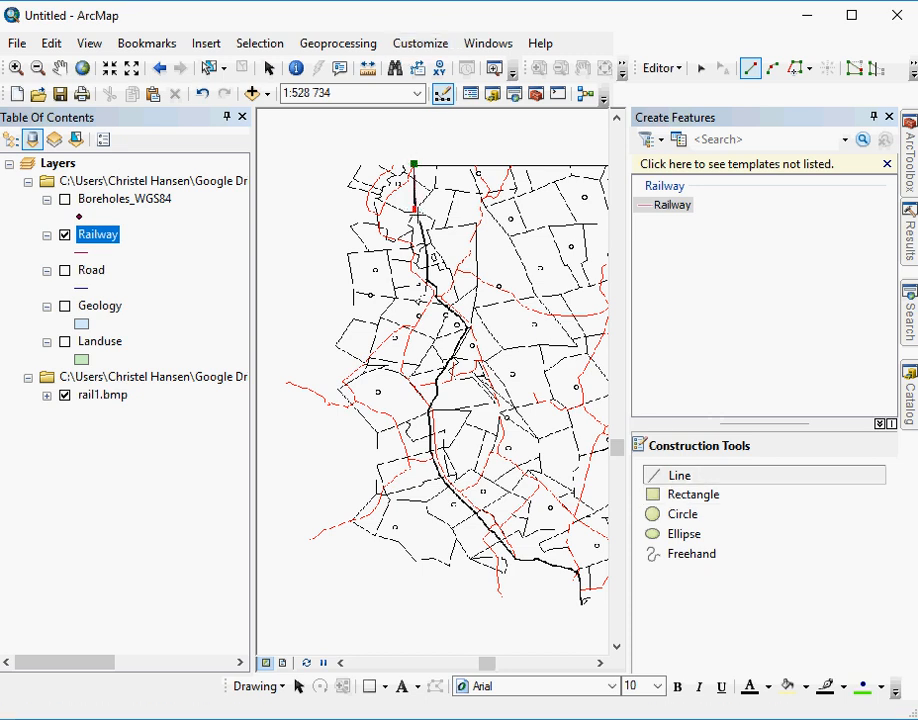
left_click(427, 240)
left_click(427, 283)
left_click(436, 289)
left_click(436, 301)
left_click(469, 326)
left_click(453, 357)
left_click(435, 380)
left_click(436, 395)
left_click(429, 413)
left_click(429, 438)
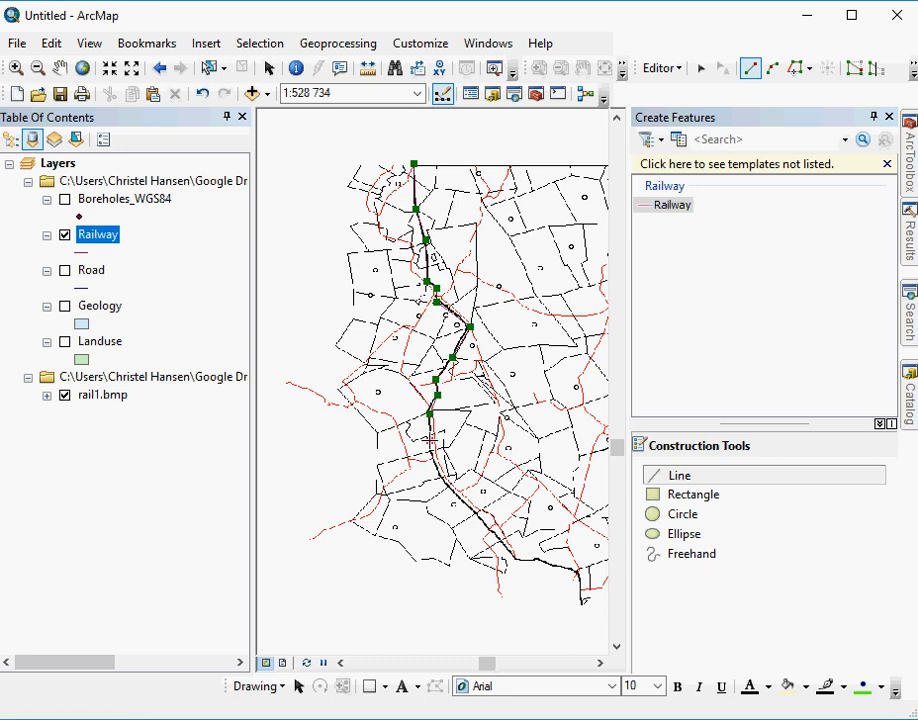
left_click(434, 459)
left_click(443, 479)
left_click(471, 510)
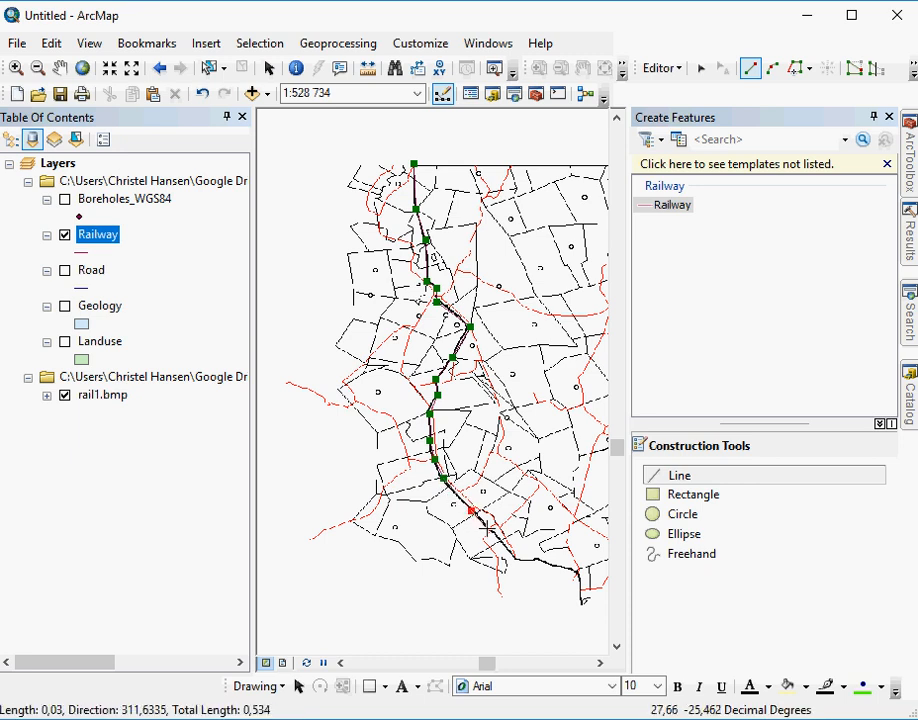
left_click(505, 547)
left_click(513, 559)
left_click(533, 559)
left_click(556, 566)
left_click(575, 571)
left_click(581, 581)
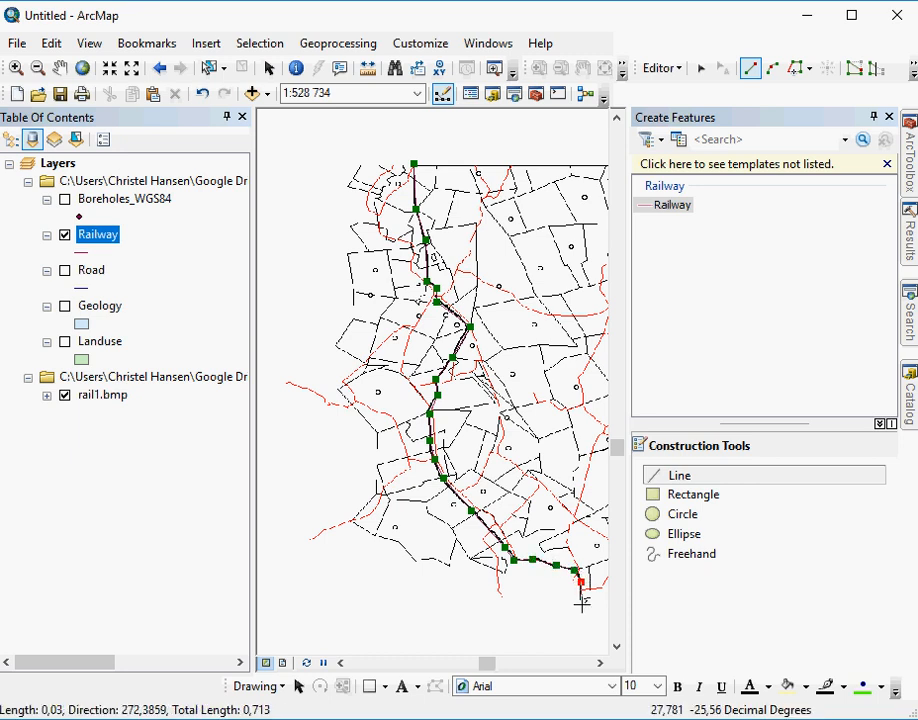
double_click(582, 600)
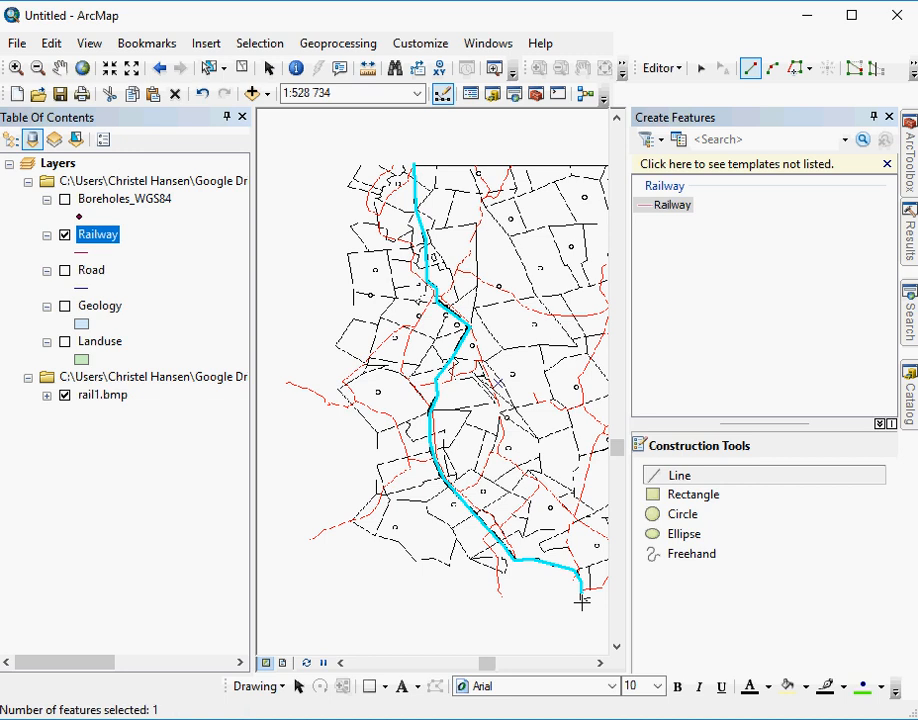
- Auto-hide the Create Features window, end the edit session and save the edits
left_click(873, 117)
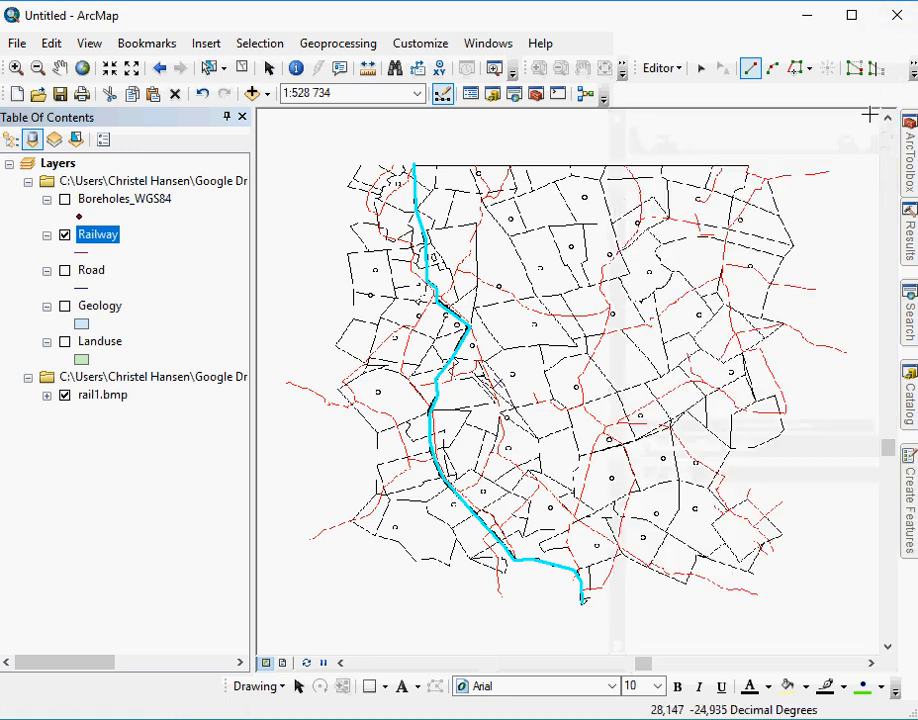
left_click(665, 69)
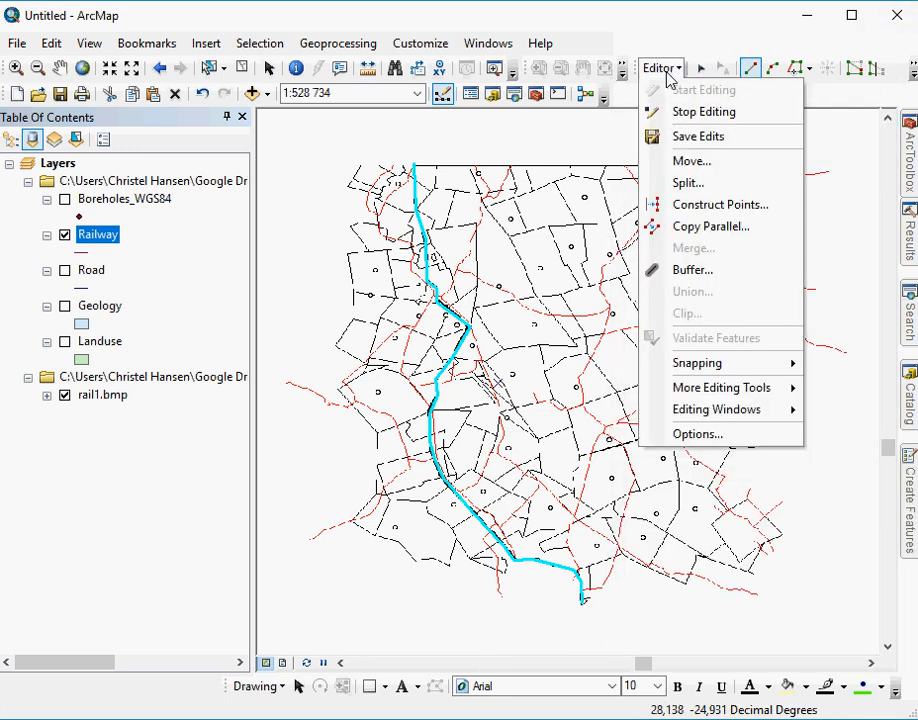
left_click(676, 112)
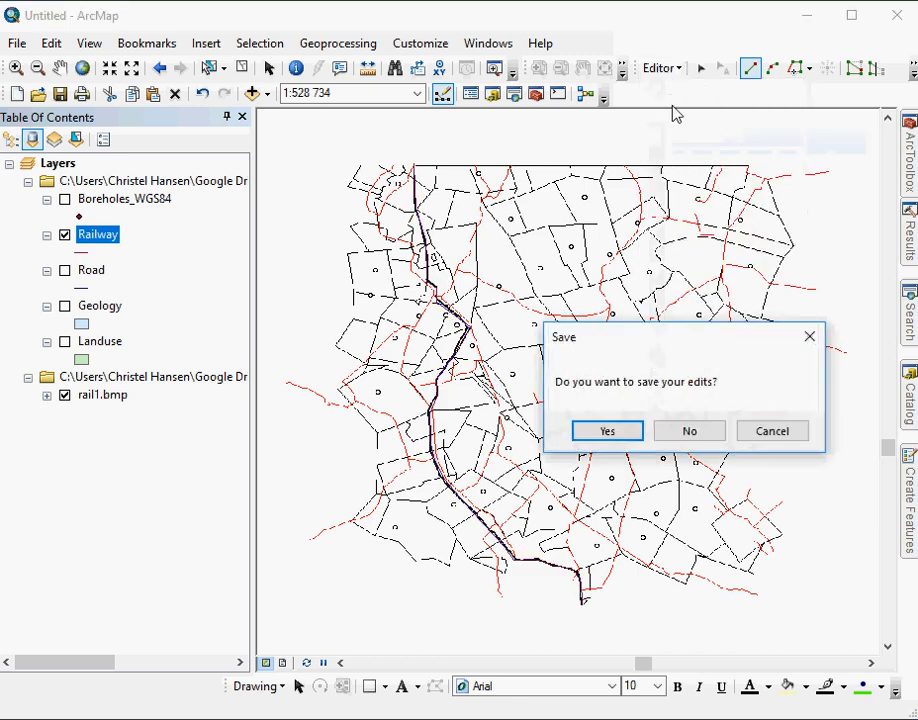
left_click(615, 436)
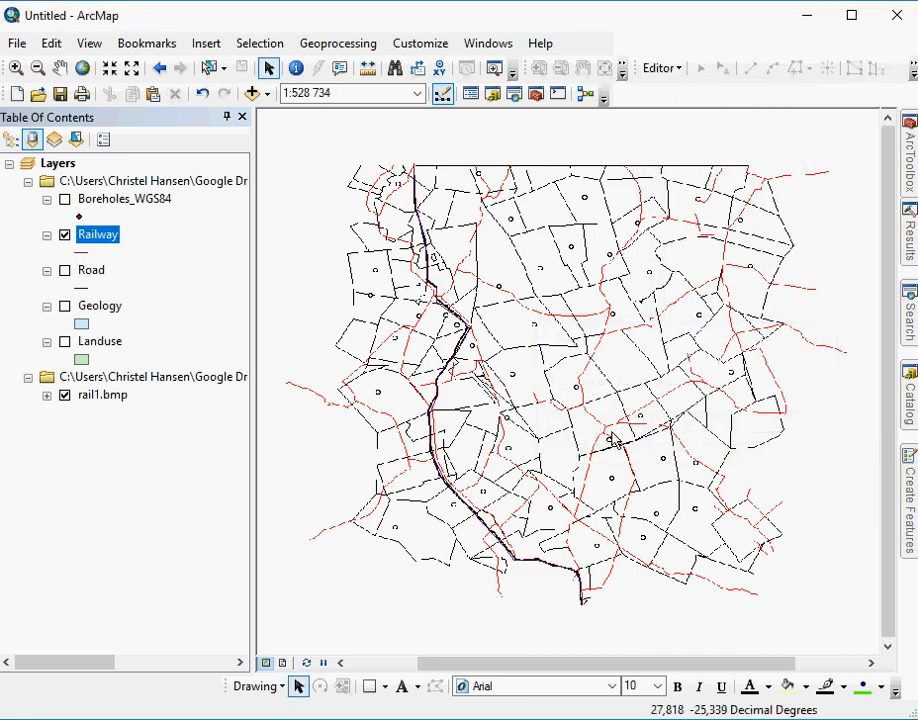
- Display the Boreholes_WGS84, Road and Landuse layers with Railway, leaving Geology off, and remove the rail1.bmp layer from the map
left_click(65, 396)
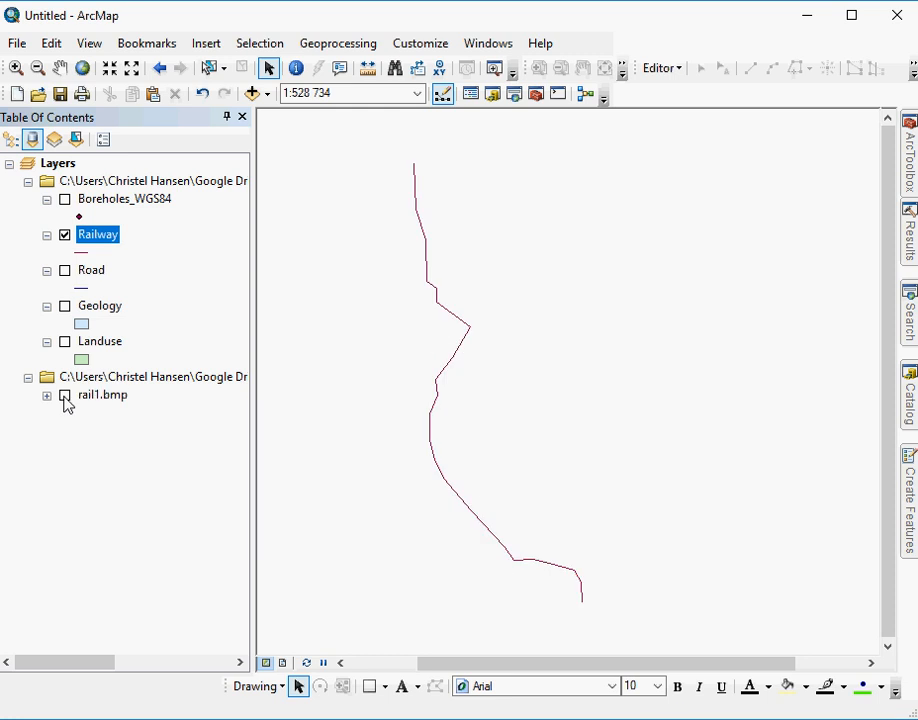
left_click(65, 200)
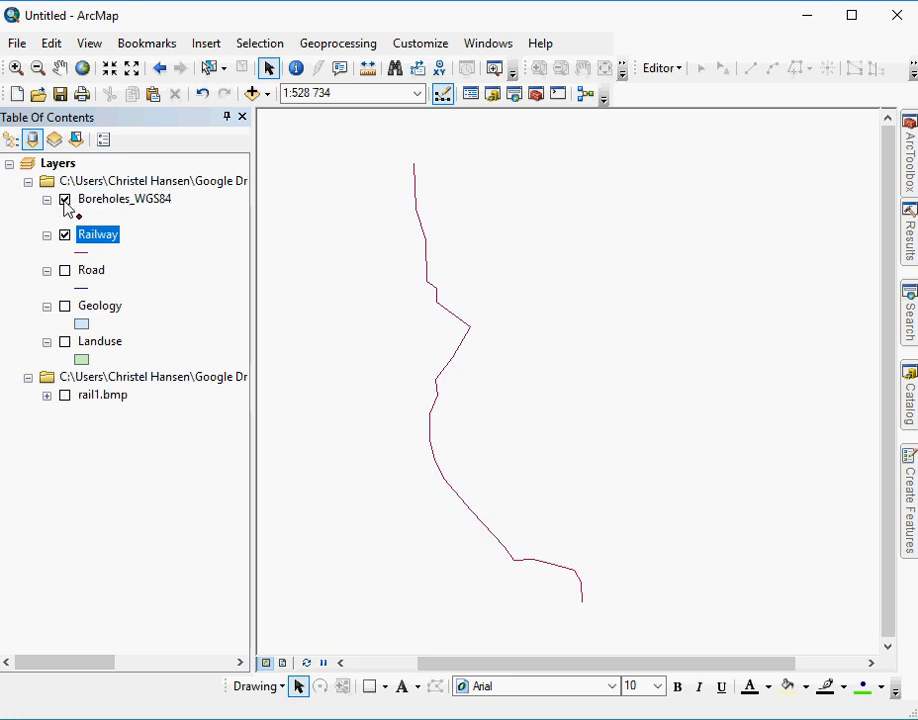
left_click(65, 271)
left_click(65, 307)
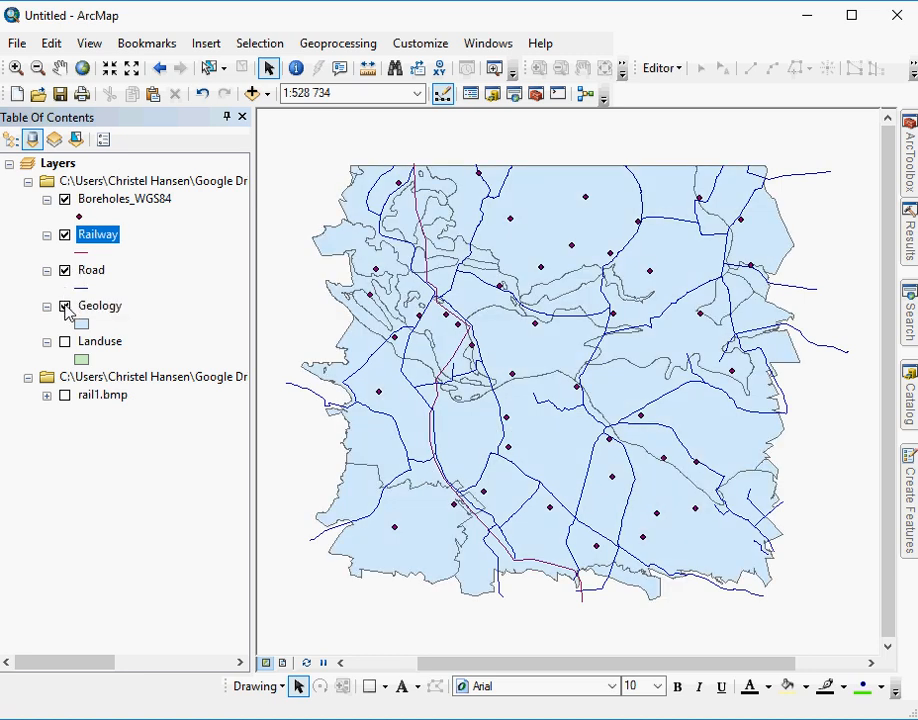
left_click(65, 307)
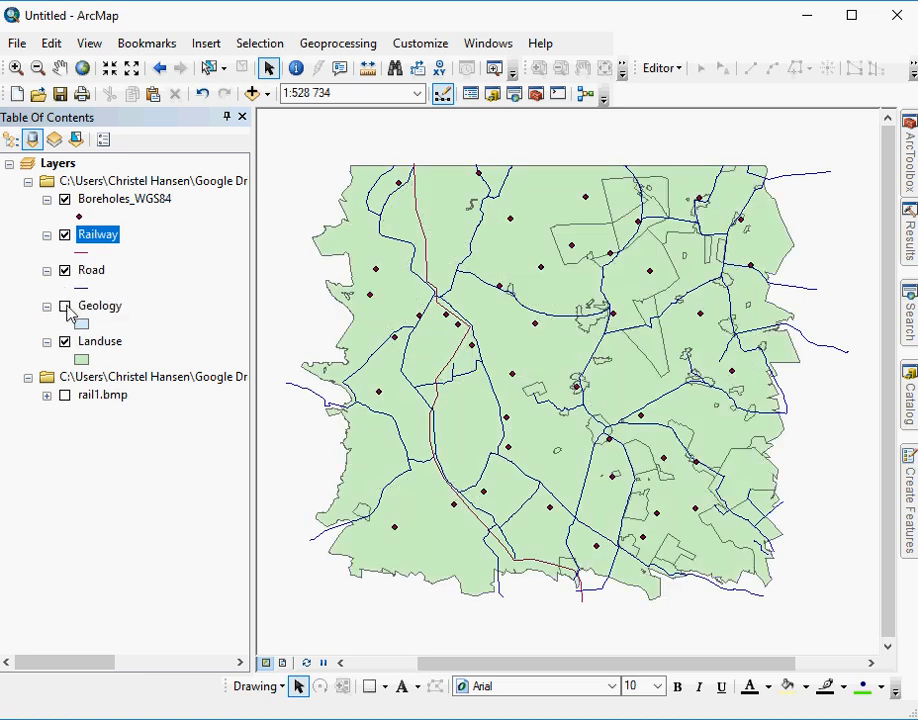
right_click(107, 397)
left_click(140, 429)
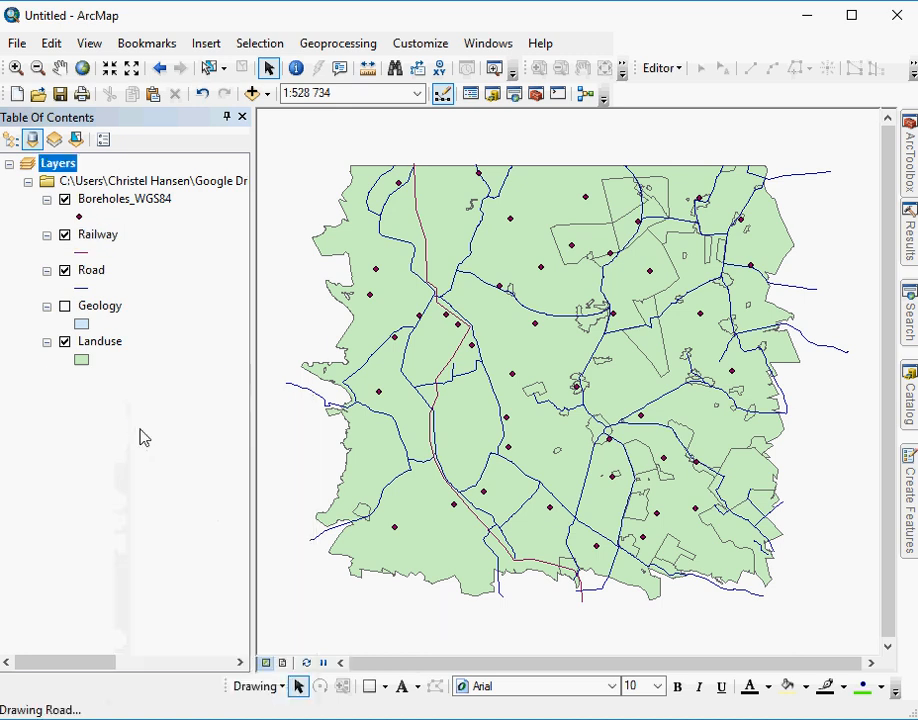